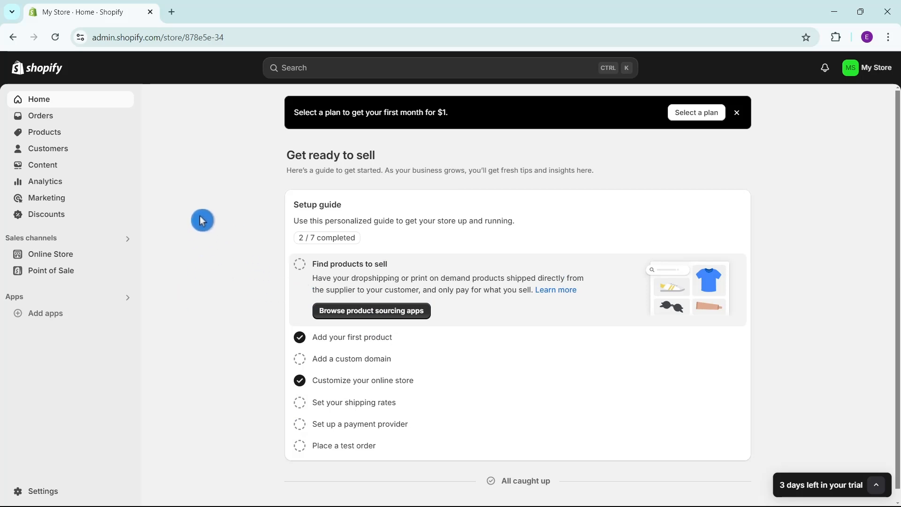
# Step: Open the Shopify App Store from the admin's app recommendations and search for "google and youtube"
pyautogui.click(63, 319)
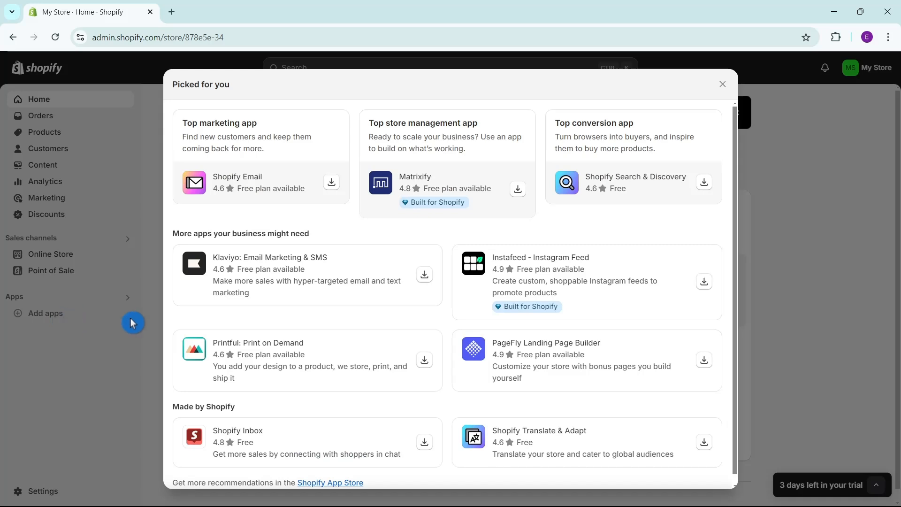
pyautogui.click(334, 484)
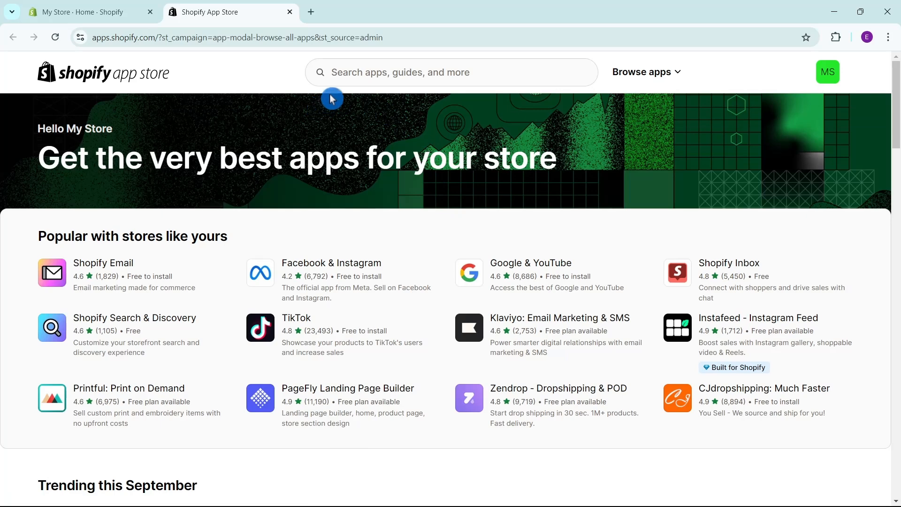
pyautogui.click(371, 74)
pyautogui.write('goog')
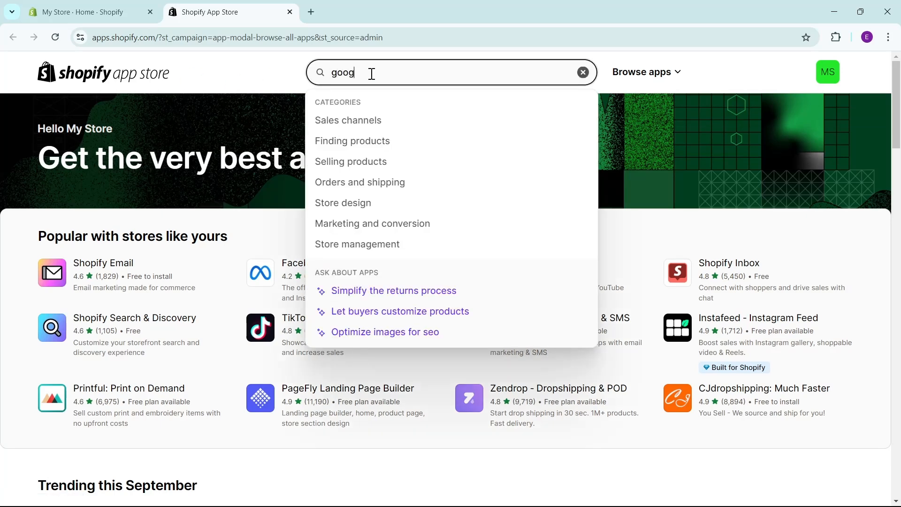
pyautogui.write('le and youtube')
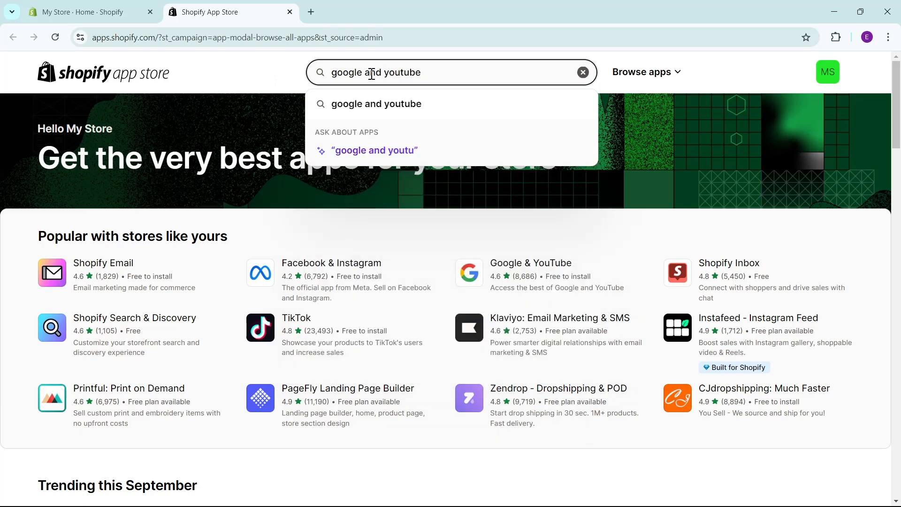
pyautogui.press('Return')
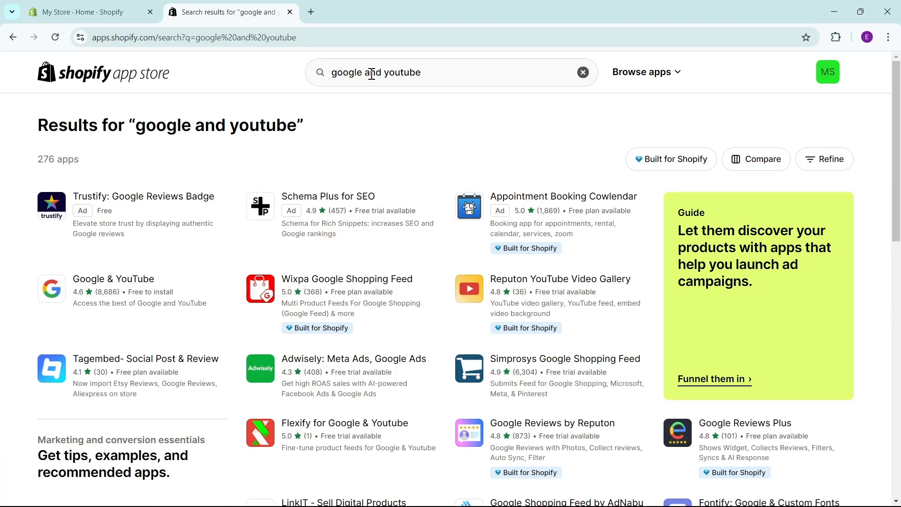
# Step: Open the Google & YouTube app listing and install the app on the store, approving its data access
pyautogui.click(96, 288)
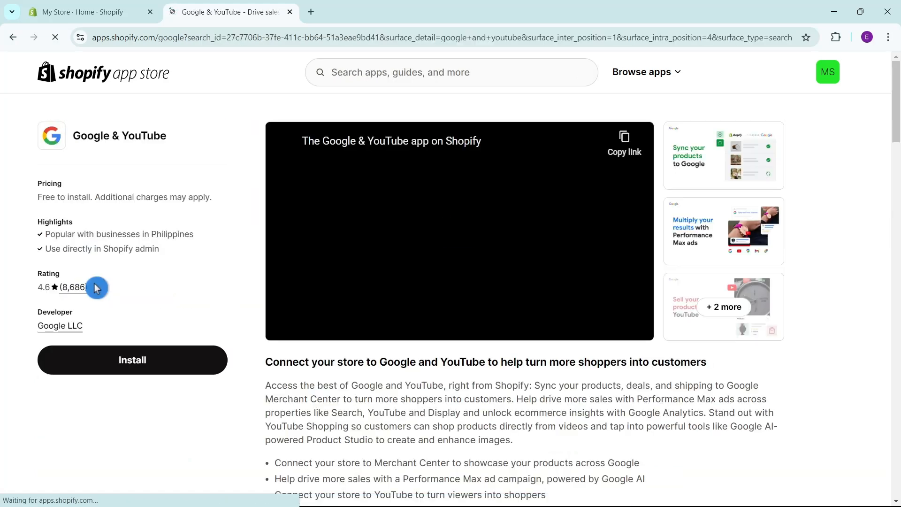
pyautogui.moveTo(83, 326); pyautogui.dragTo(36, 330)
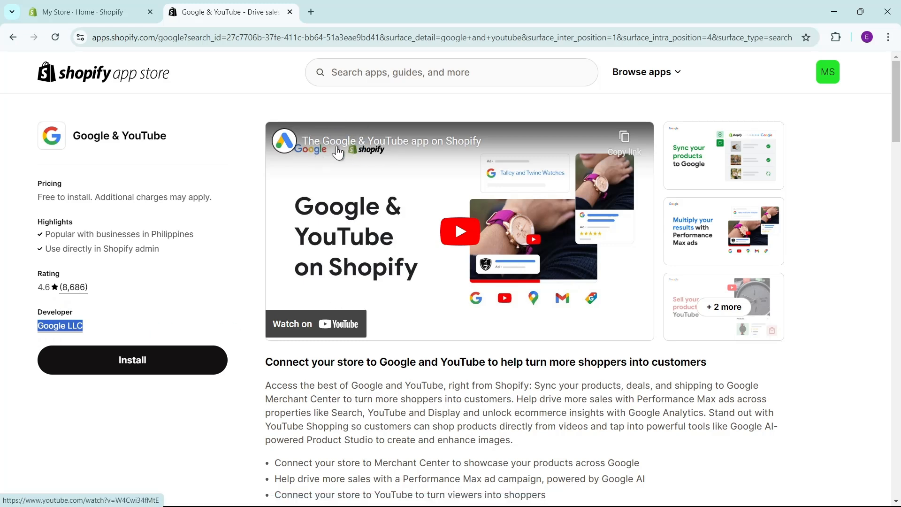
pyautogui.click(156, 378)
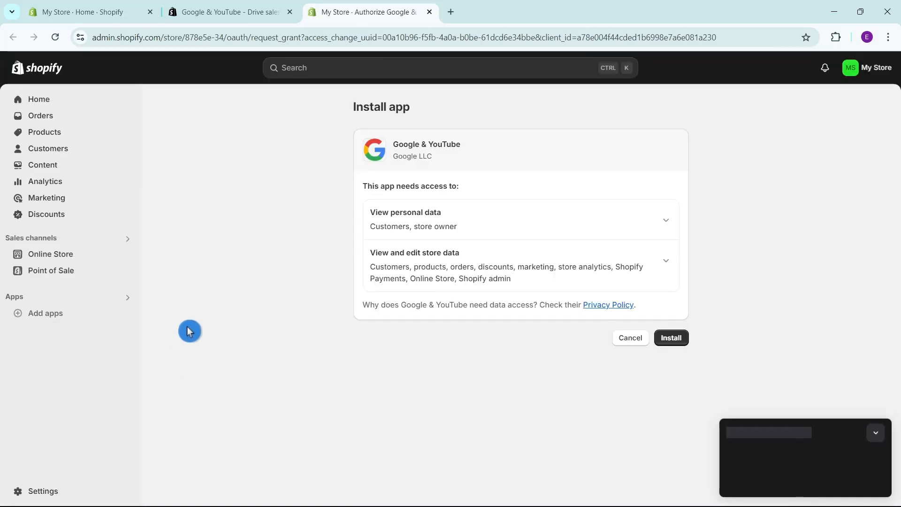
pyautogui.click(675, 338)
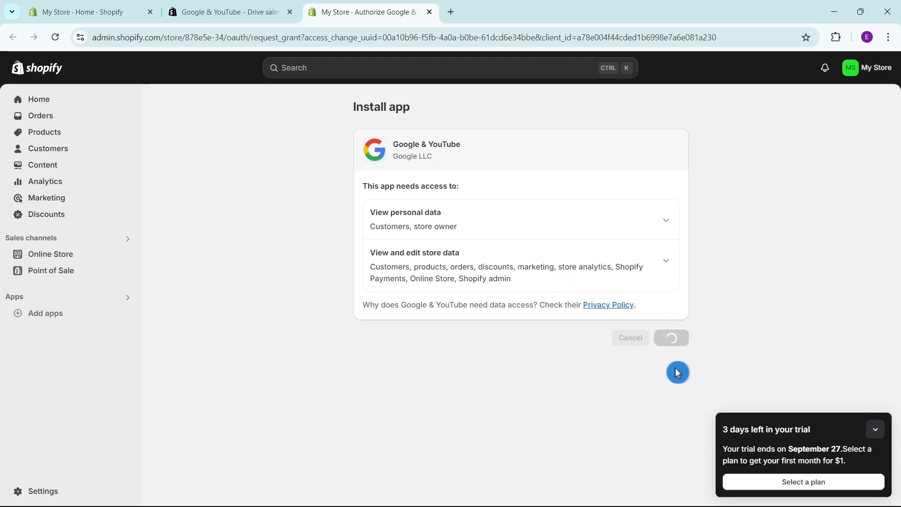
pyautogui.click(875, 434)
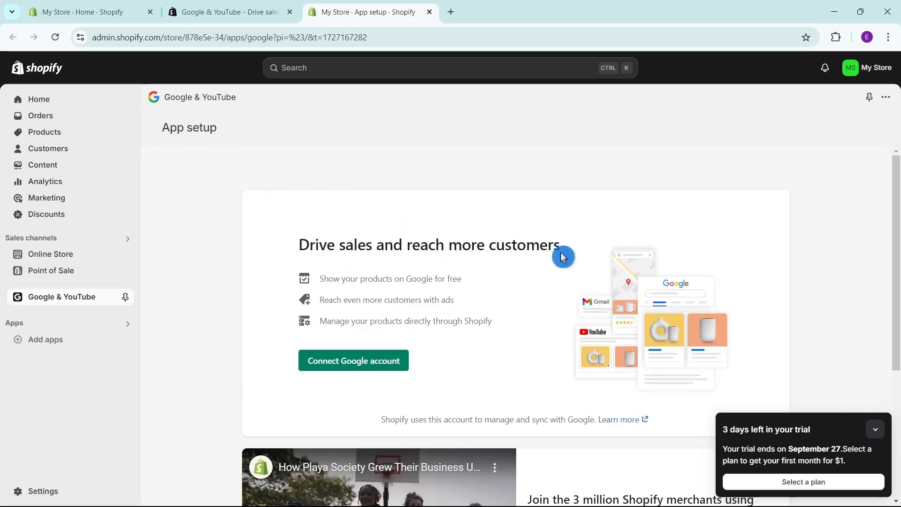
# Step: Connect the Google account to the Google & YouTube app and allow Google Channel by Shopify the requested access
pyautogui.scroll(-4, 573, 285)
pyautogui.scroll(-1, 666, 324)
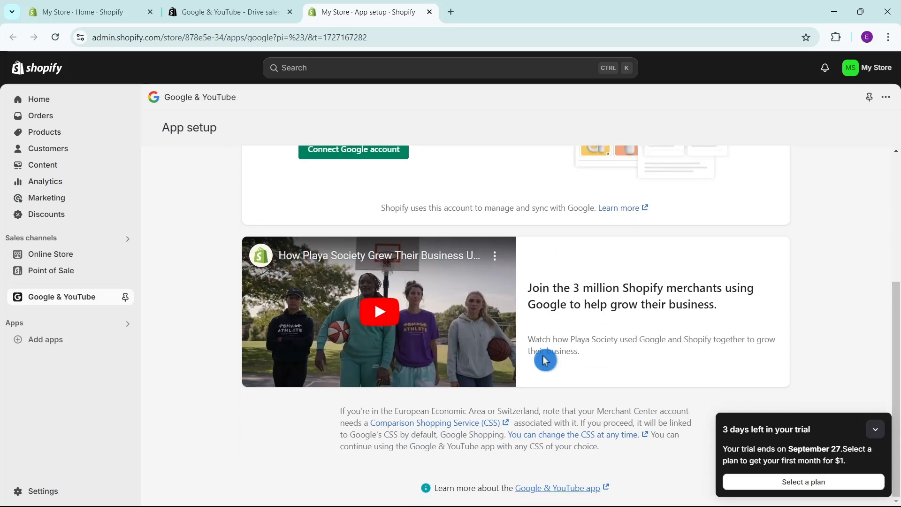
pyautogui.scroll(5, 542, 358)
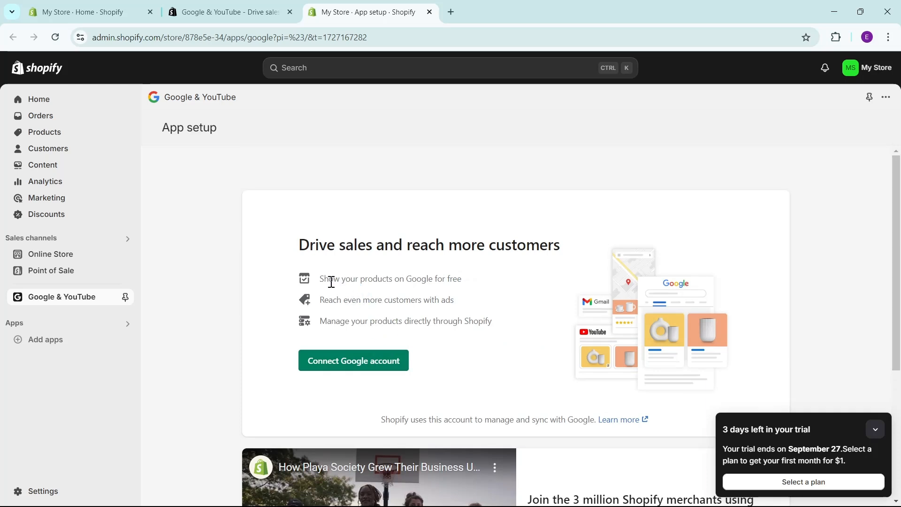
pyautogui.moveTo(324, 278); pyautogui.dragTo(467, 288)
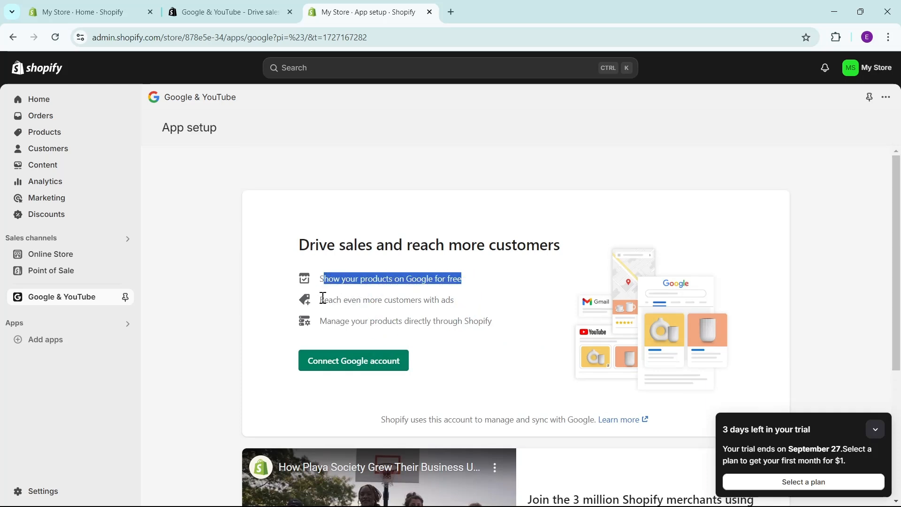
pyautogui.moveTo(320, 299); pyautogui.dragTo(496, 330)
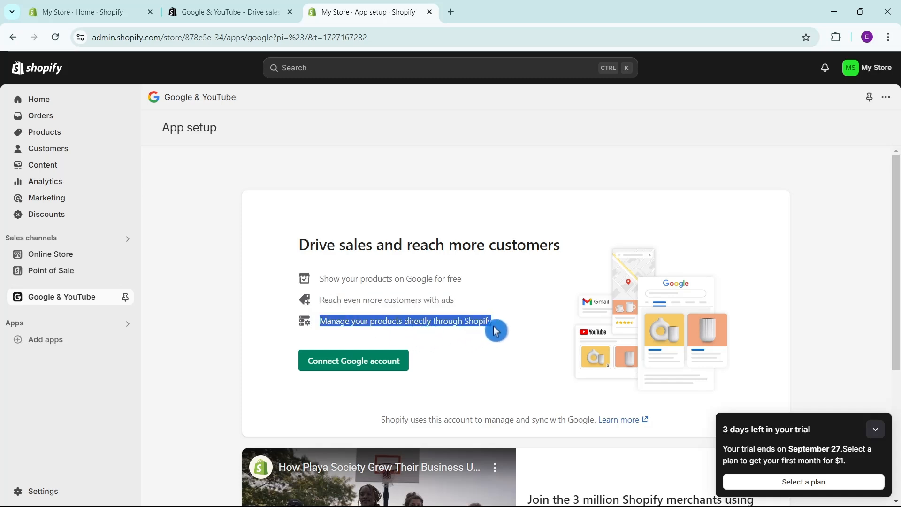
pyautogui.click(357, 368)
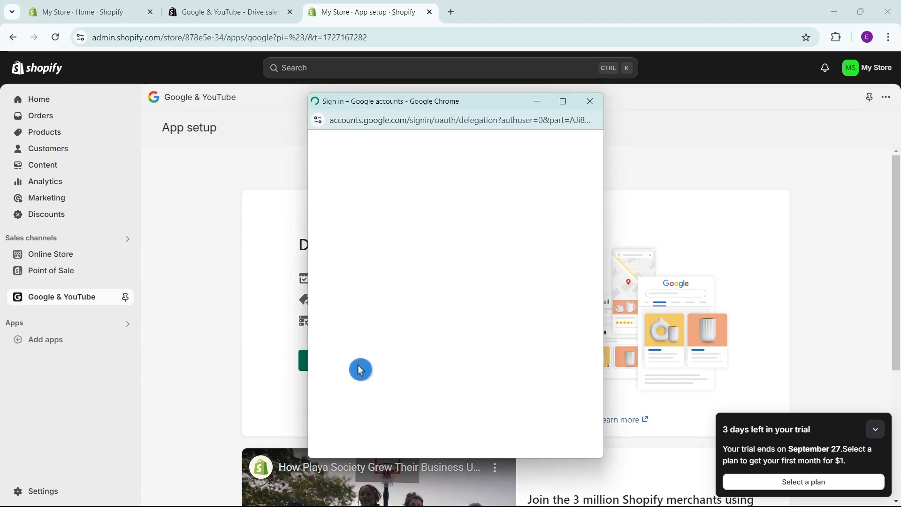
pyautogui.click(373, 305)
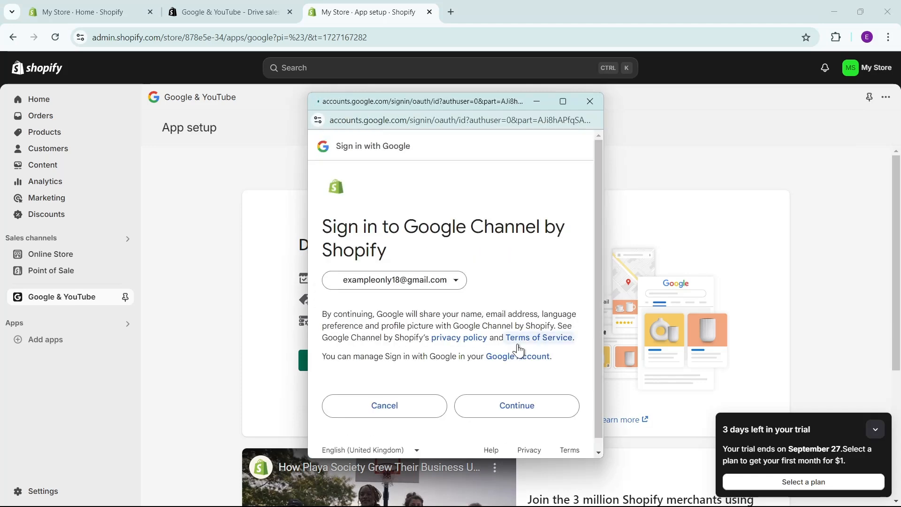
pyautogui.click(504, 406)
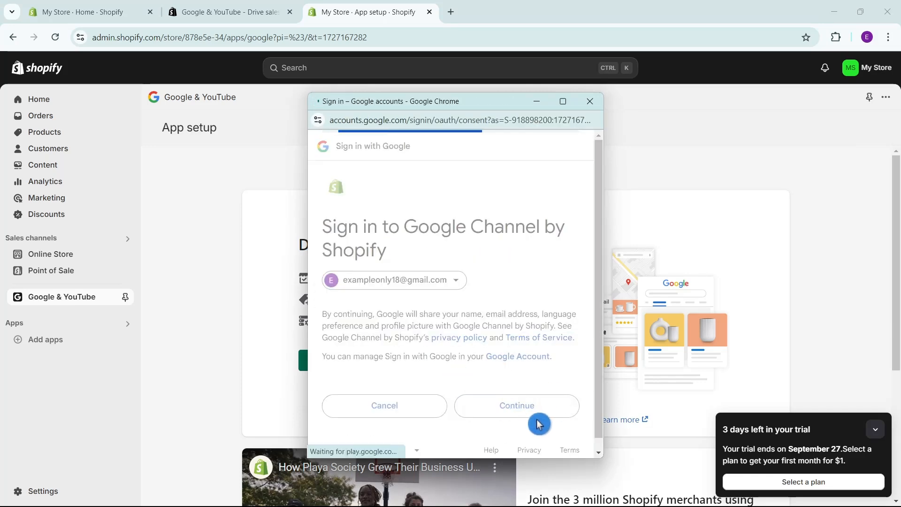
pyautogui.scroll(-10, 518, 396)
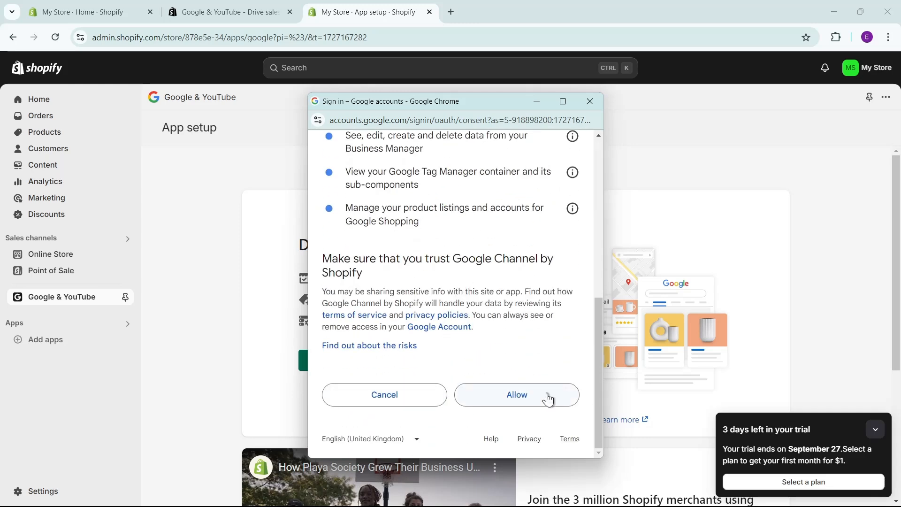
pyautogui.click(530, 400)
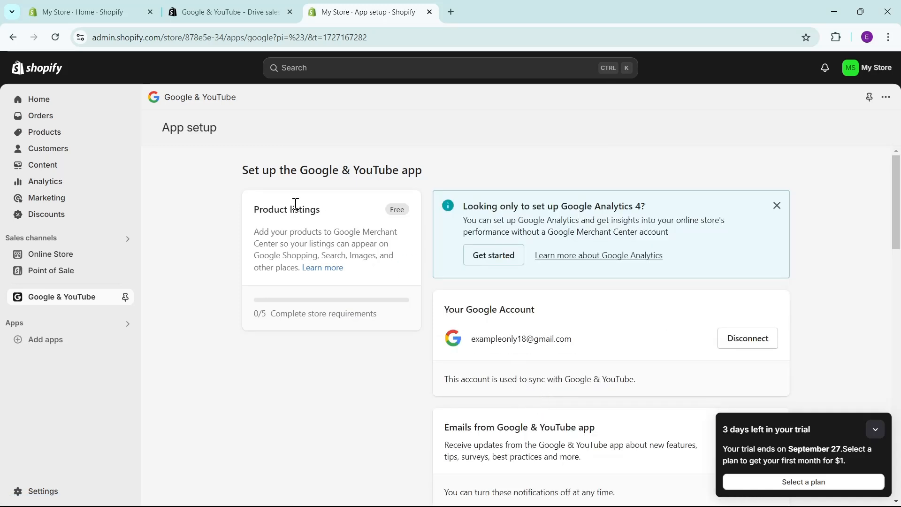
# Step: Review the connected Google account, the email updates option and the store requirements checklist in the app setup
pyautogui.click(875, 429)
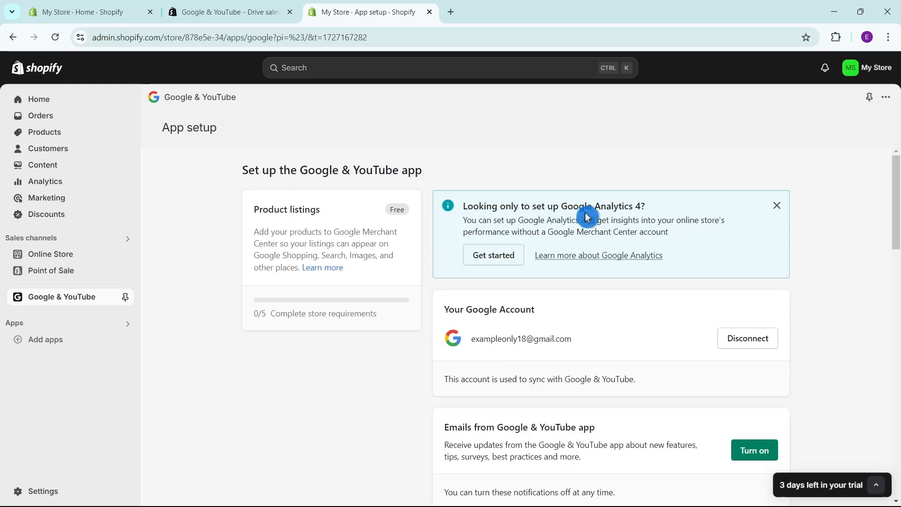
pyautogui.moveTo(895, 196); pyautogui.dragTo(899, 220)
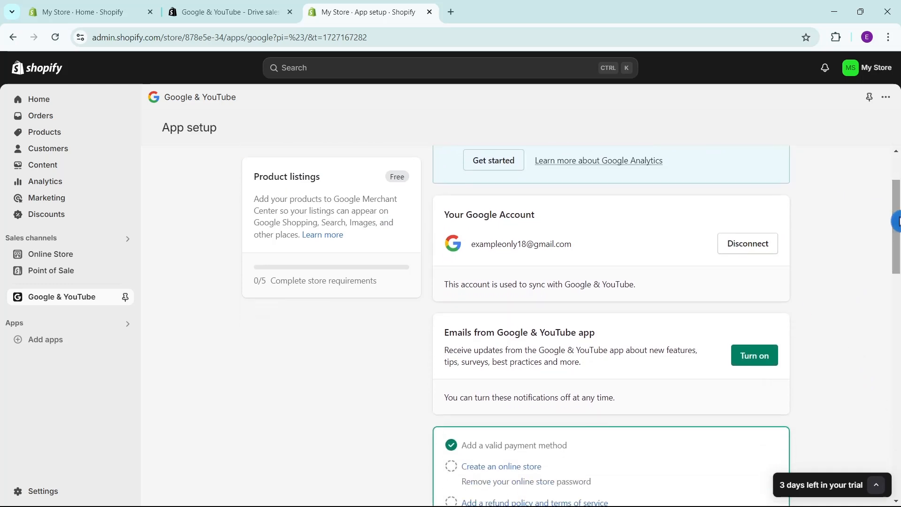
pyautogui.moveTo(471, 244); pyautogui.dragTo(588, 250)
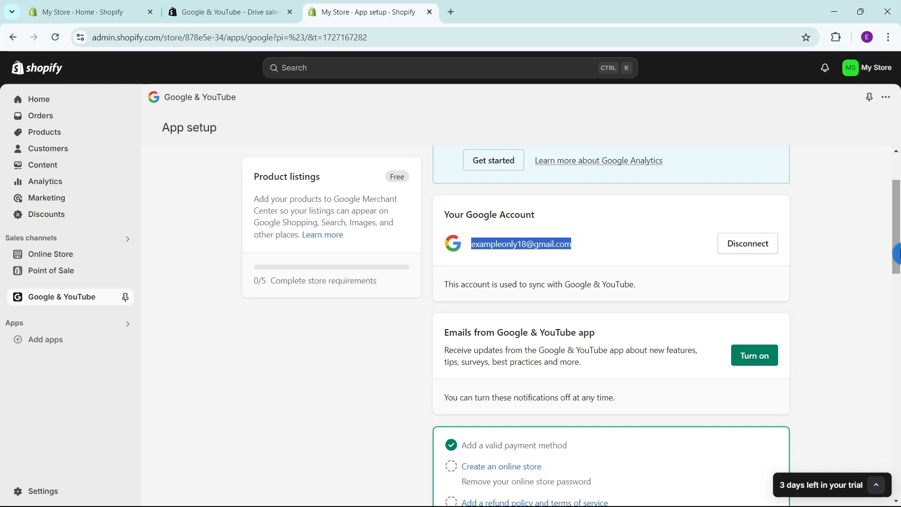
pyautogui.moveTo(896, 252); pyautogui.dragTo(896, 281)
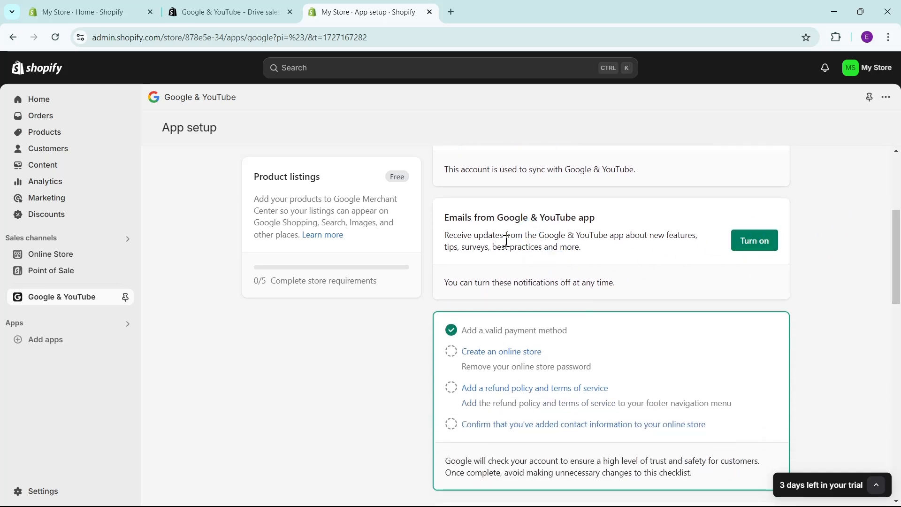
pyautogui.moveTo(449, 235); pyautogui.dragTo(676, 249)
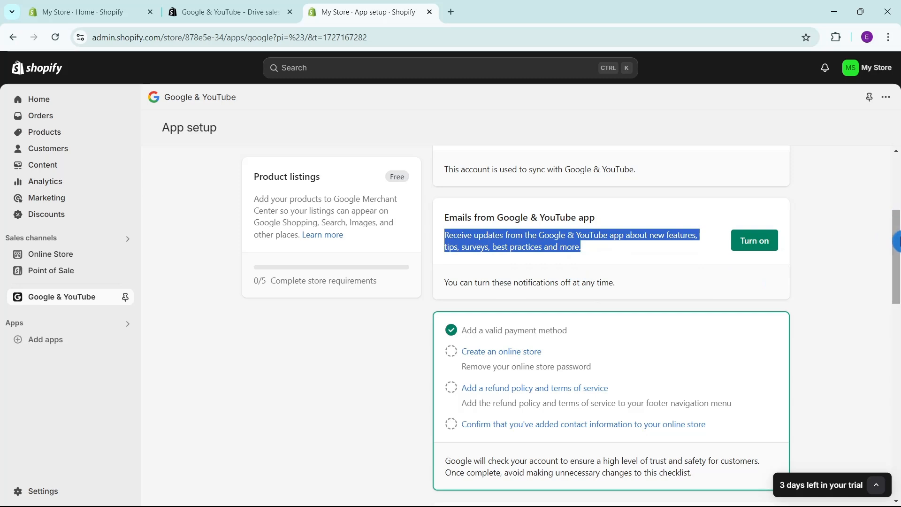
pyautogui.moveTo(899, 241); pyautogui.dragTo(900, 268)
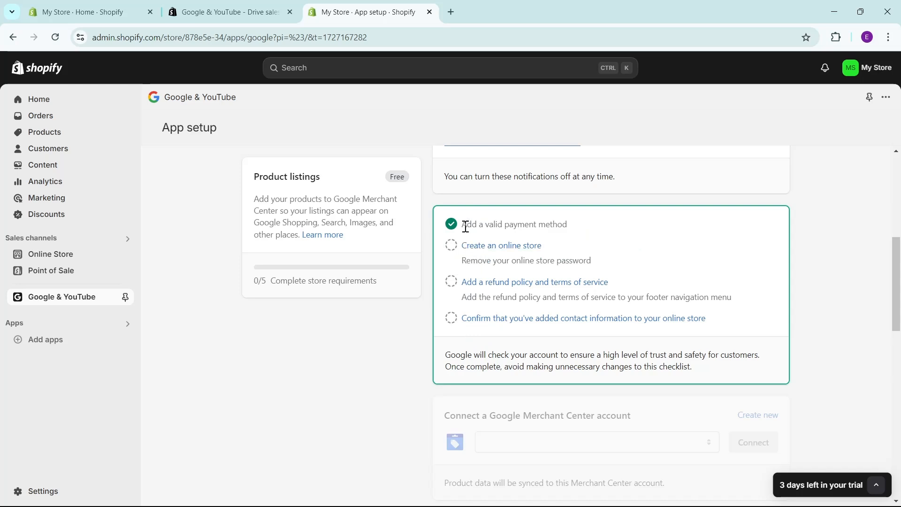
pyautogui.moveTo(466, 227); pyautogui.dragTo(585, 230)
pyautogui.click(585, 230)
# Step: Open the online store preferences from the "Create an online store" requirement and look through their sections
pyautogui.click(504, 248)
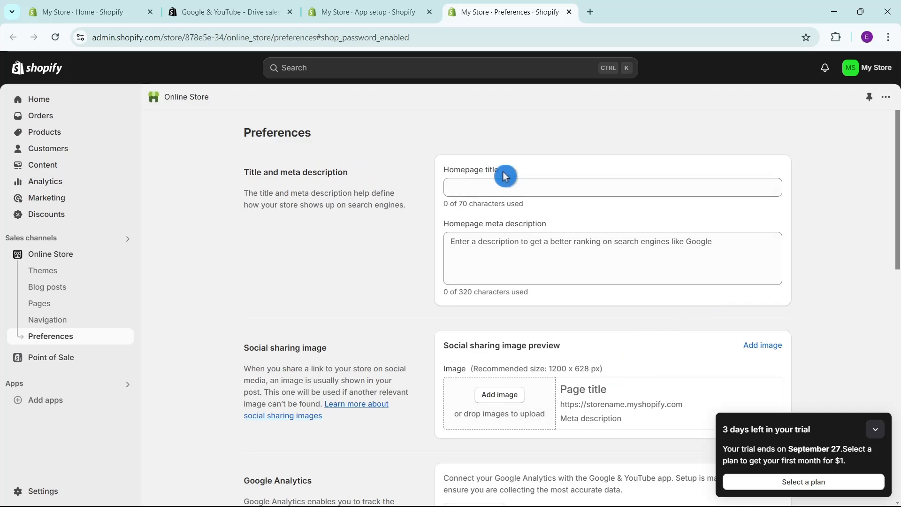
pyautogui.scroll(-10, 601, 312)
pyautogui.scroll(10, 611, 367)
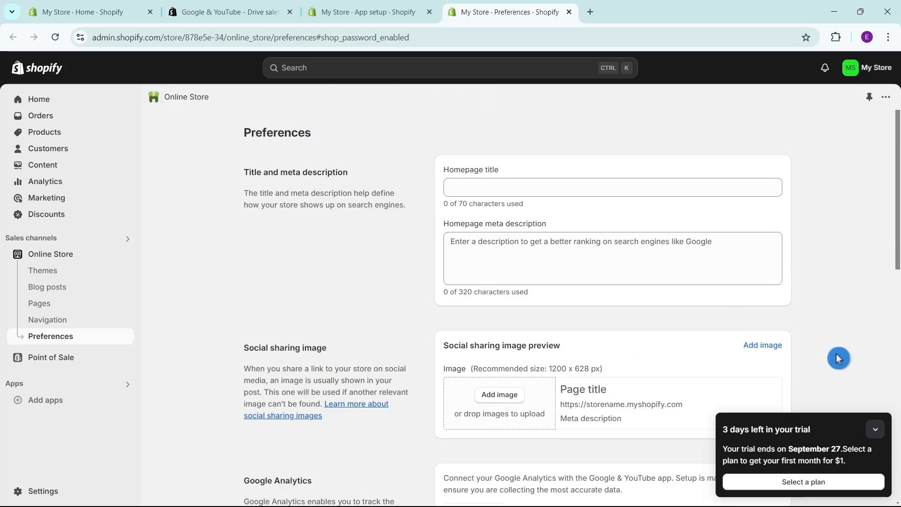
pyautogui.click(875, 429)
pyautogui.scroll(-10, 704, 387)
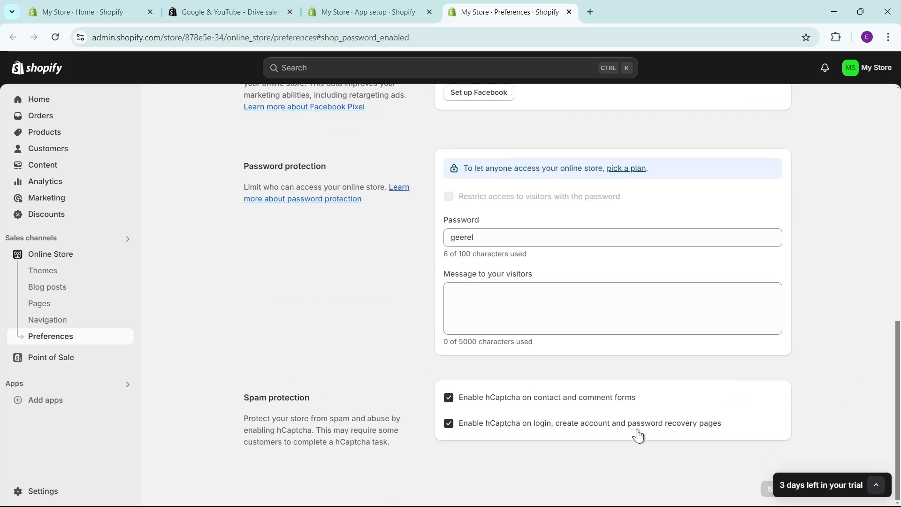
pyautogui.scroll(10, 573, 384)
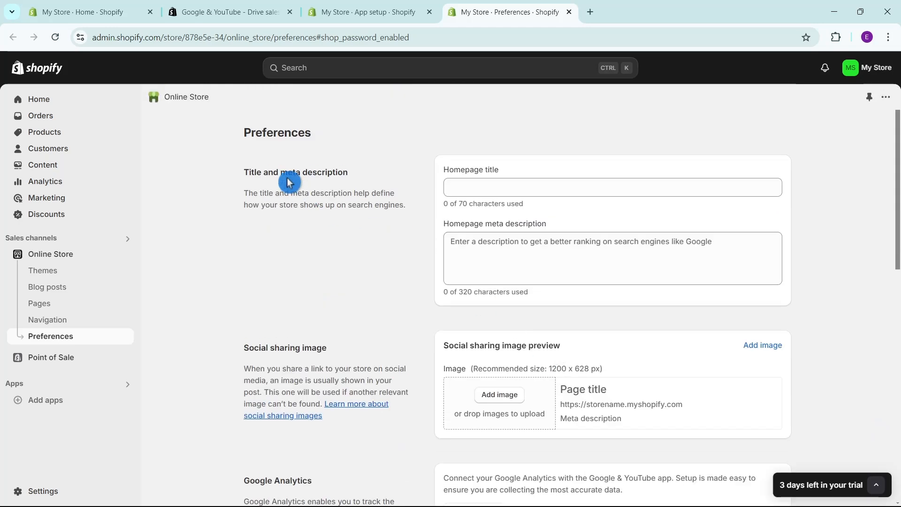
# Step: Set the homepage title to "Vhanbel Store" and the homepage meta description to "Online Store"
pyautogui.click(546, 187)
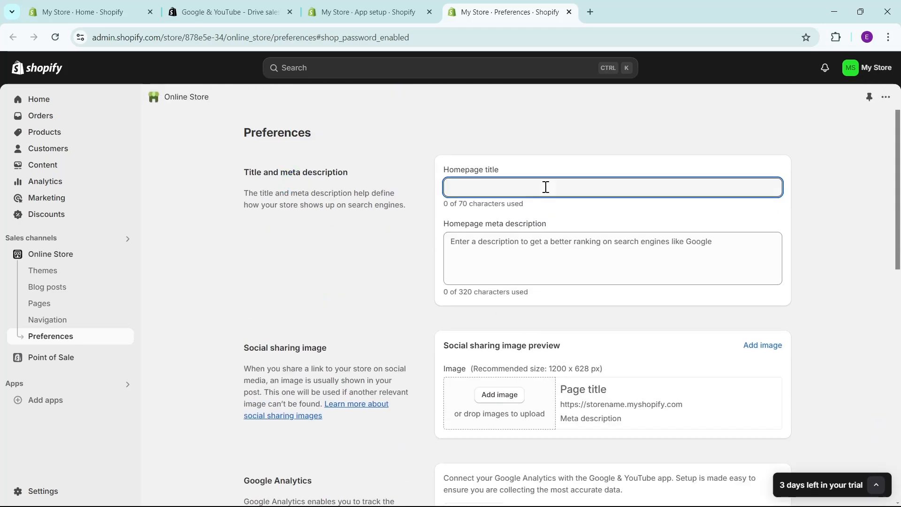
pyautogui.write('Vhanbel')
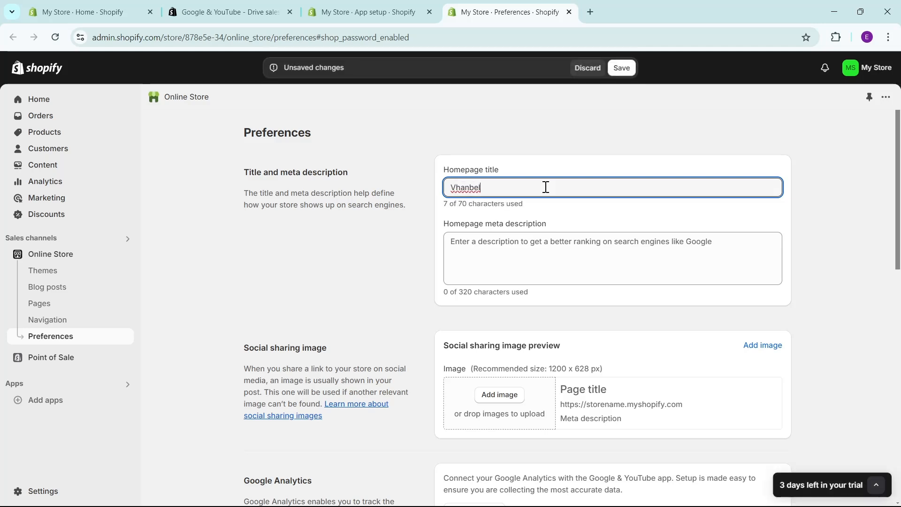
pyautogui.write(' Store')
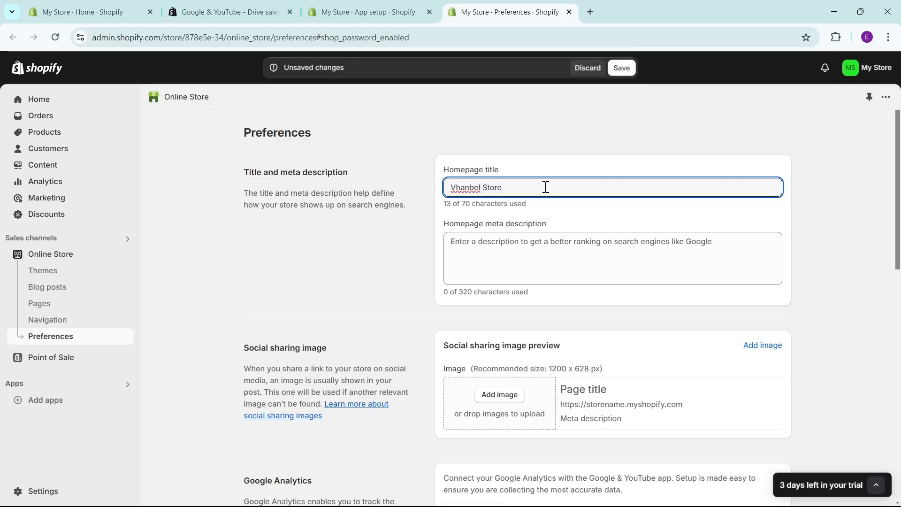
pyautogui.click(494, 249)
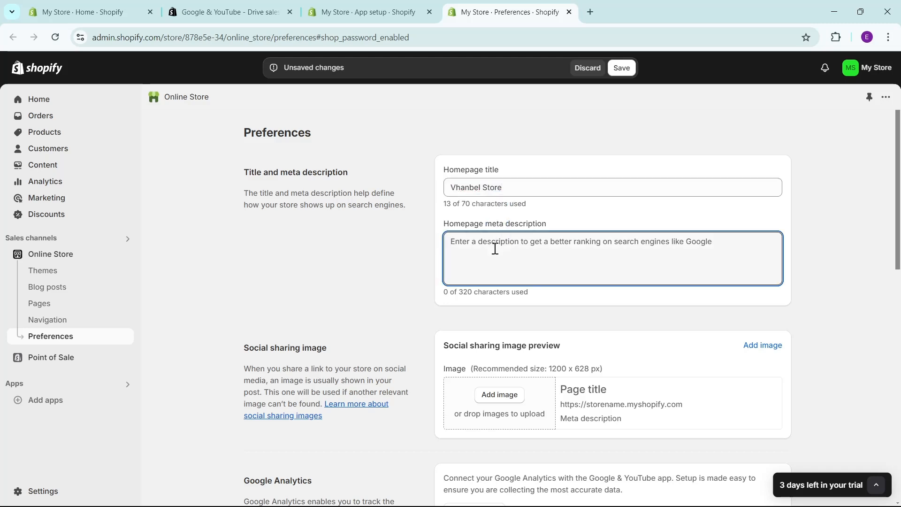
pyautogui.write('syn')
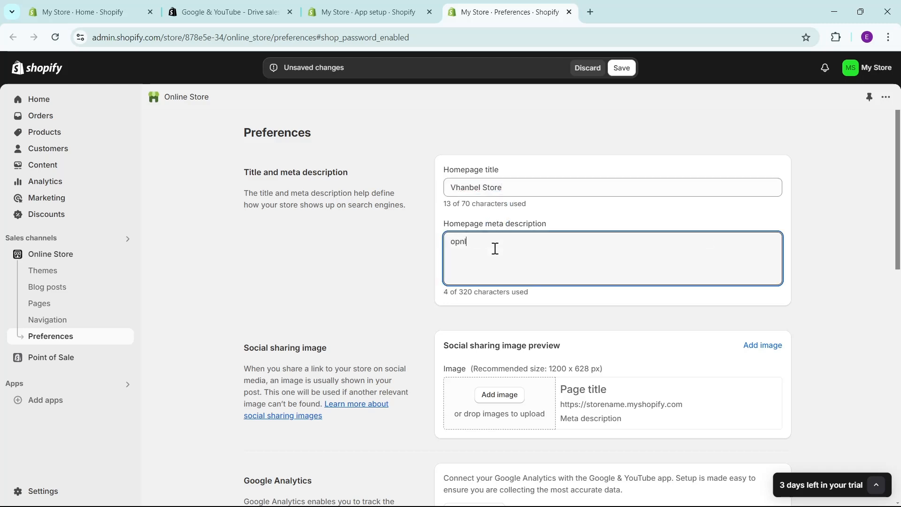
pyautogui.press('BackSpace')
pyautogui.press('BackSpace')
pyautogui.press('BackSpace')
pyautogui.write('Online Store')
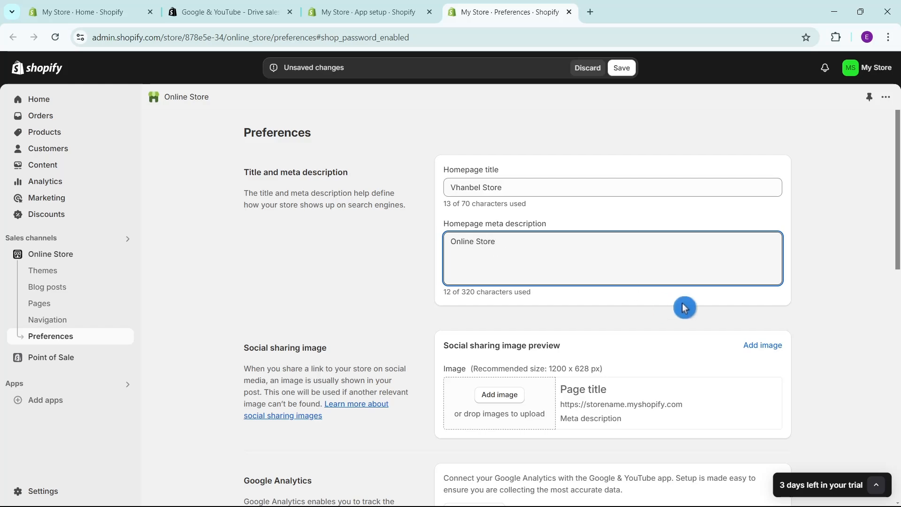
# Step: Add download.jpeg from the Downloads folder as the store's social sharing image
pyautogui.scroll(-10, 704, 342)
pyautogui.scroll(10, 702, 343)
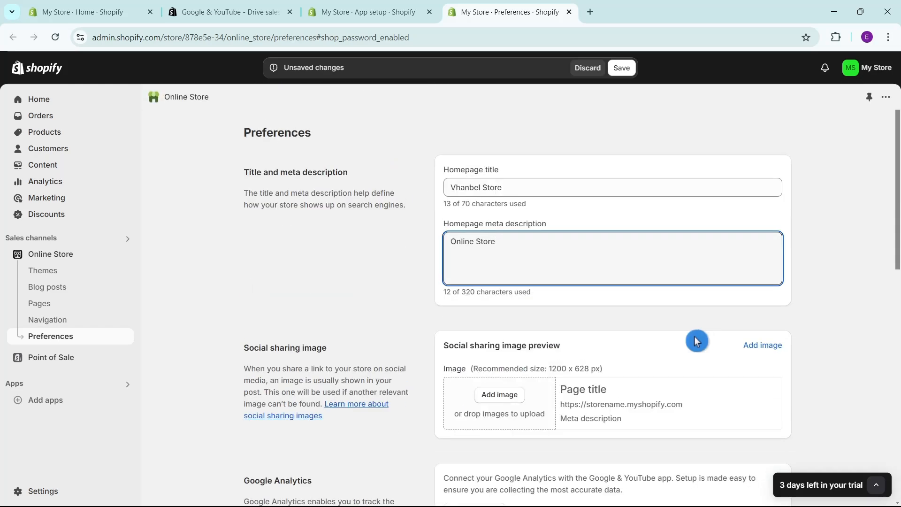
pyautogui.scroll(-10, 700, 341)
pyautogui.scroll(4, 683, 333)
pyautogui.scroll(4, 657, 318)
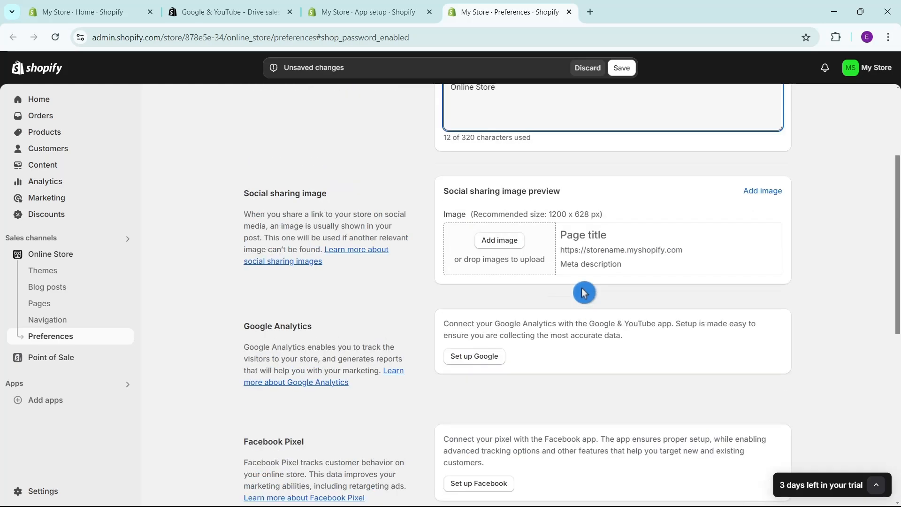
pyautogui.click(494, 249)
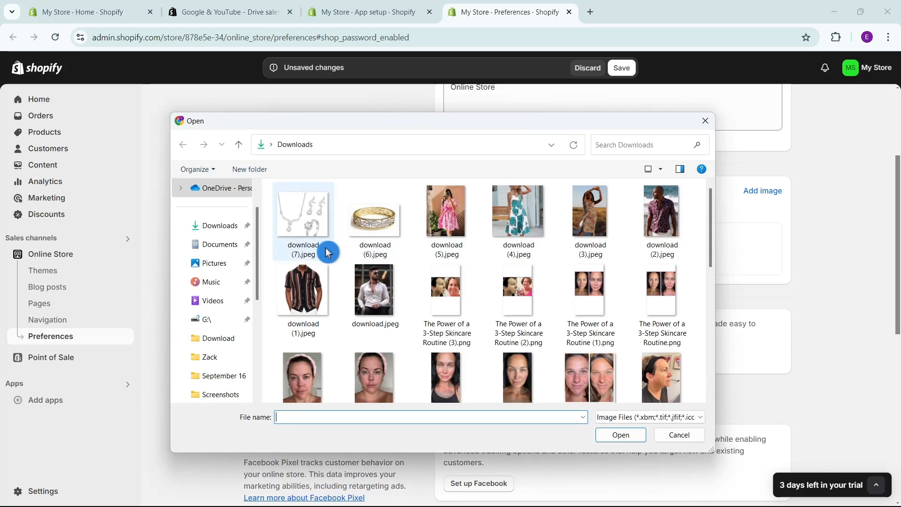
pyautogui.click(373, 293)
pyautogui.doubleClick(373, 293)
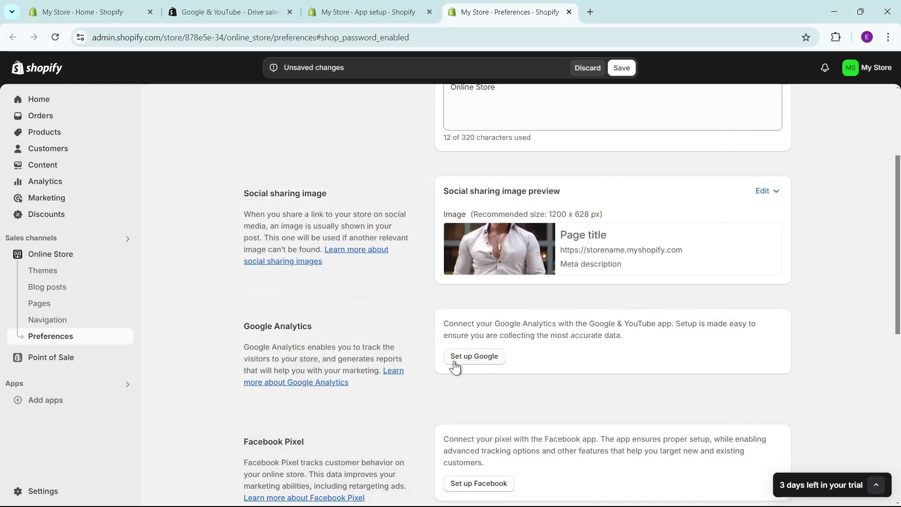
# Step: Check the remaining preference sections and save the online store preferences
pyautogui.scroll(-4, 497, 422)
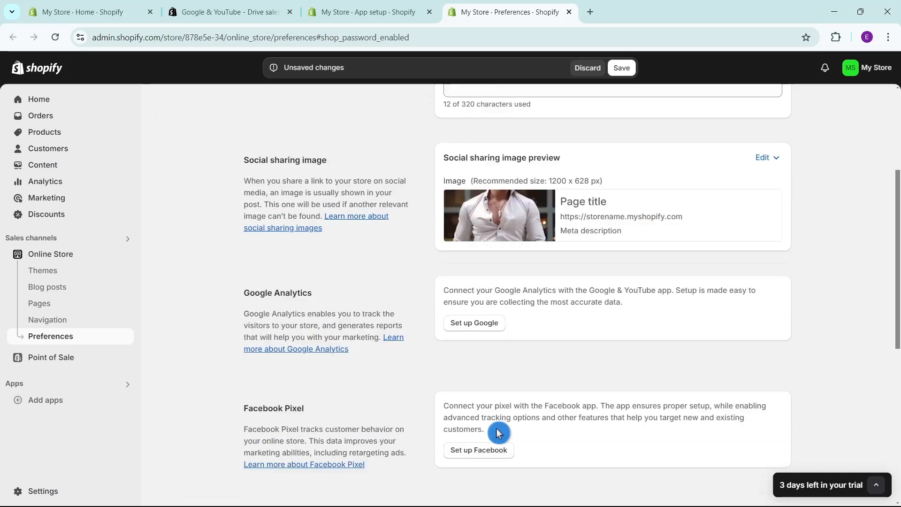
pyautogui.scroll(-4, 572, 393)
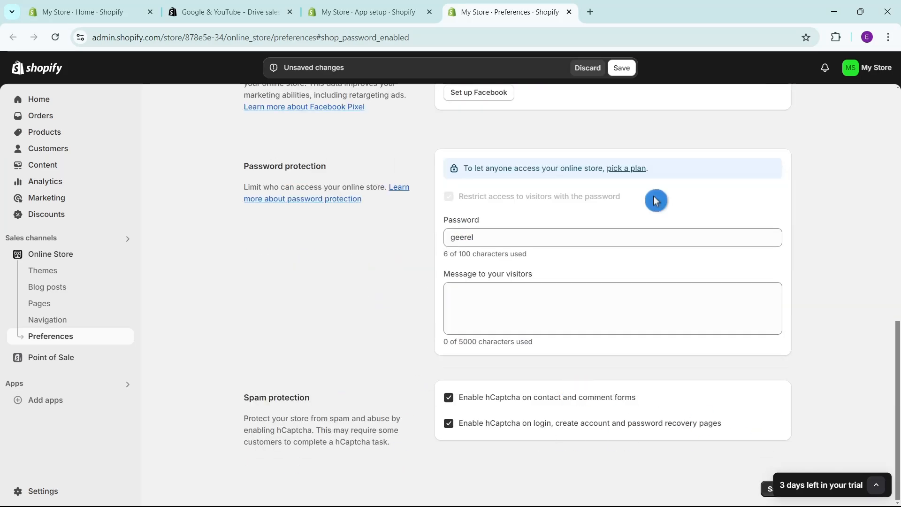
pyautogui.click(622, 68)
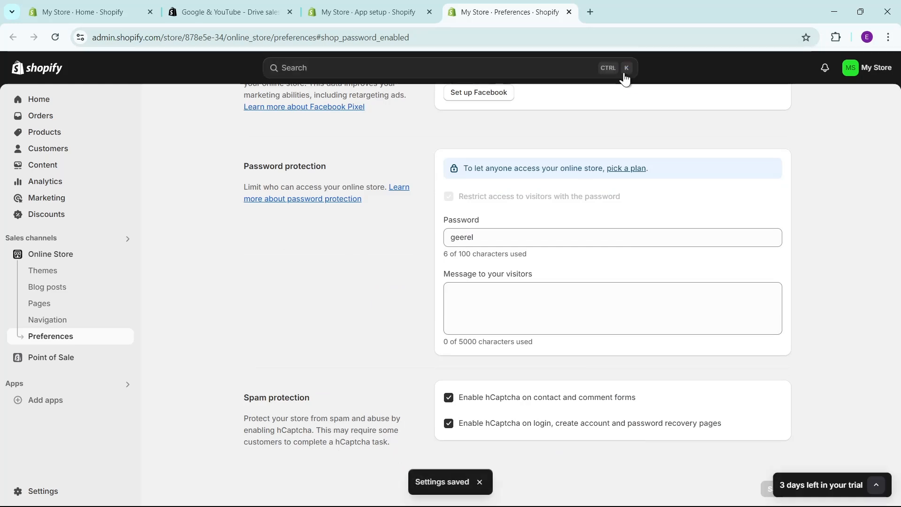
pyautogui.scroll(5, 623, 352)
pyautogui.scroll(6, 623, 351)
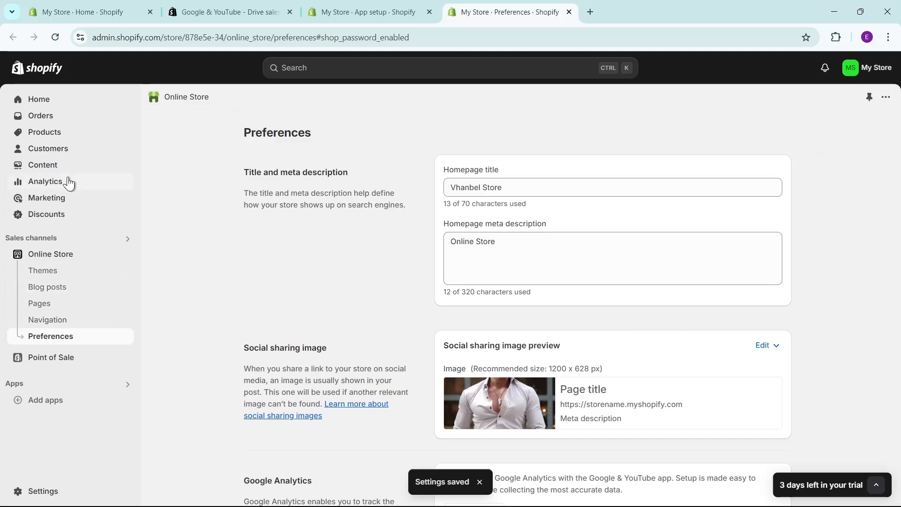
# Step: Reload the Google & YouTube app setup and check the "Create an online store" requirement about the store password
pyautogui.click(350, 12)
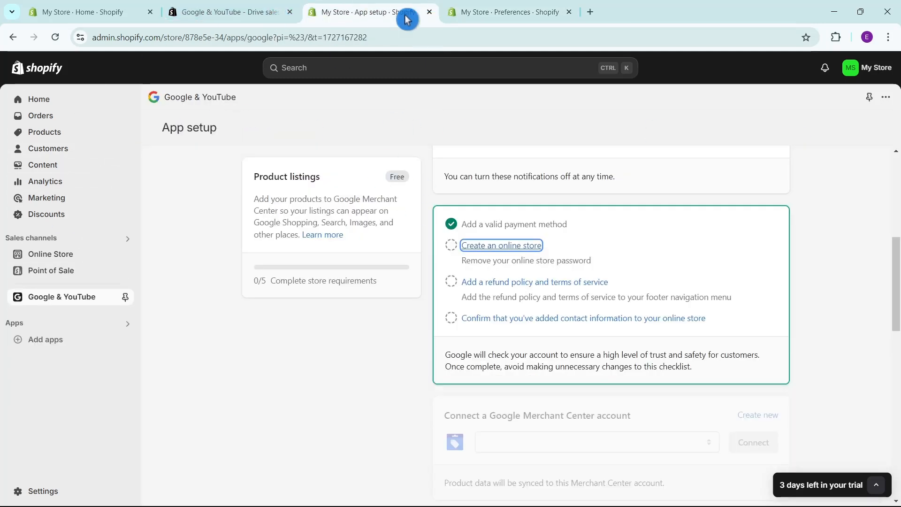
pyautogui.click(55, 37)
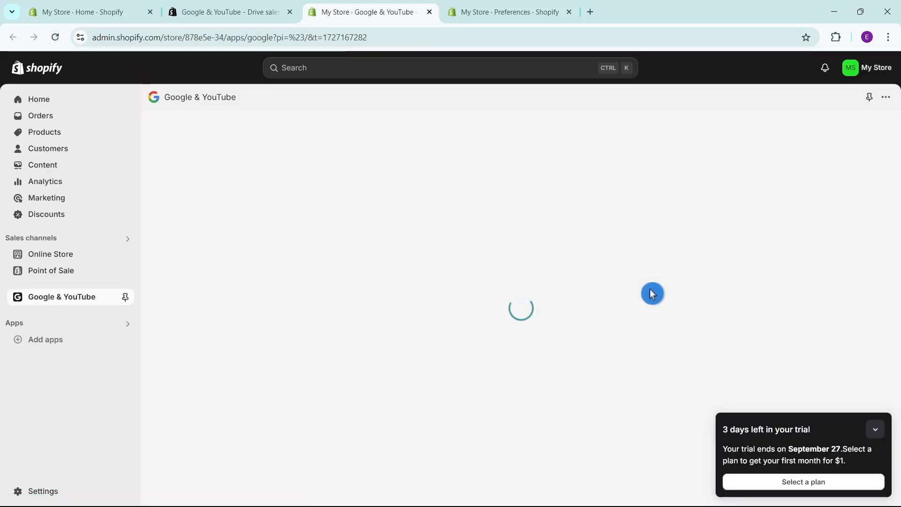
pyautogui.scroll(-3, 635, 306)
pyautogui.scroll(-4, 635, 307)
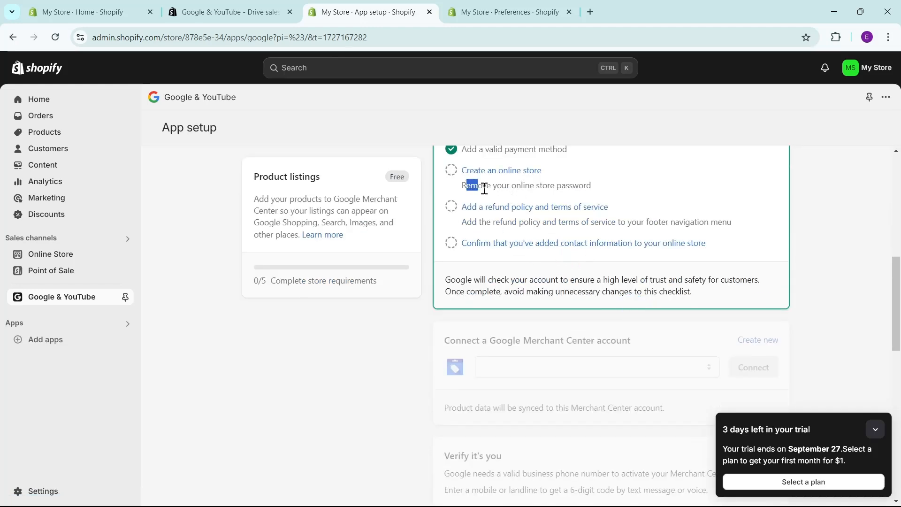
pyautogui.moveTo(484, 189); pyautogui.dragTo(624, 189)
# Step: Try to remove the online store password in the store preferences by clearing the Password field and saving
pyautogui.click(509, 10)
pyautogui.scroll(-10, 650, 390)
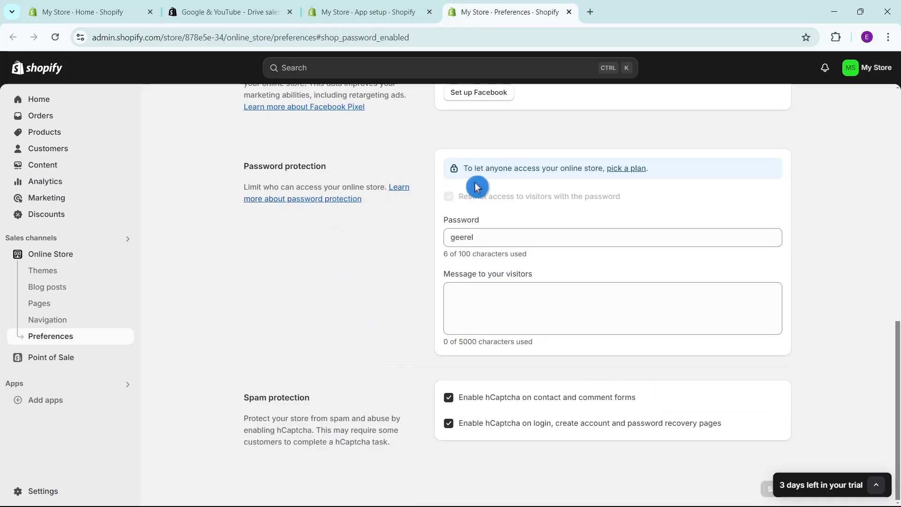
pyautogui.moveTo(489, 238); pyautogui.dragTo(442, 236)
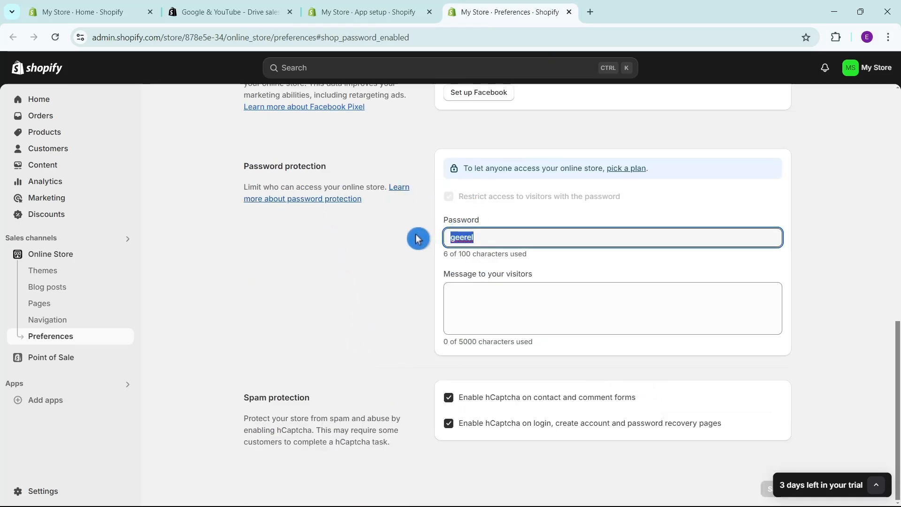
pyautogui.press('BackSpace')
pyautogui.click(620, 68)
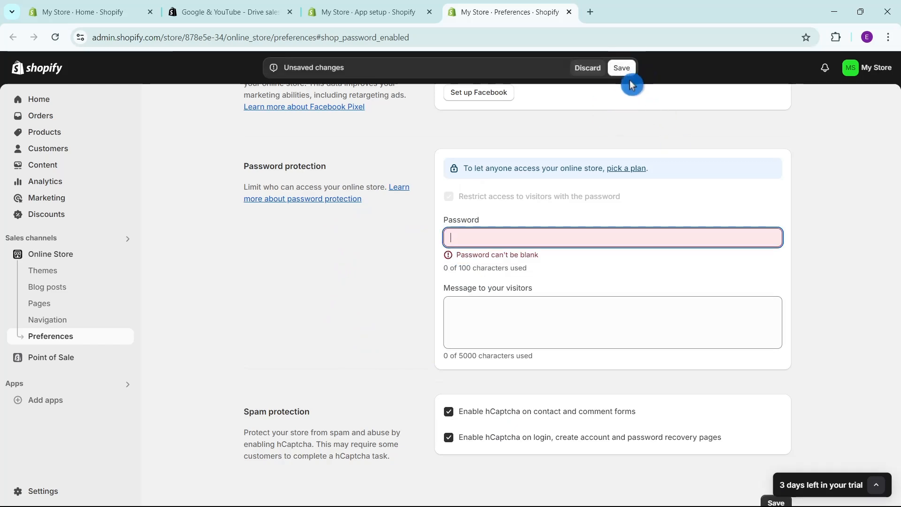
pyautogui.click(775, 501)
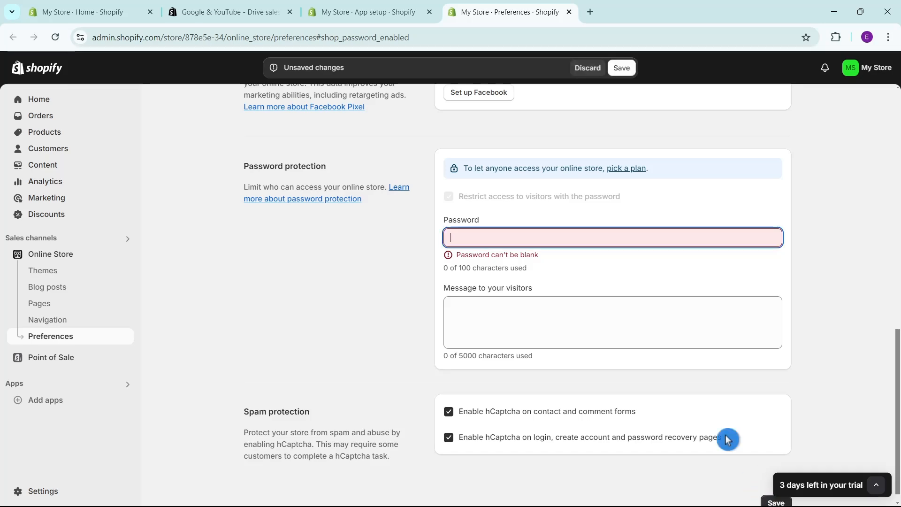
pyautogui.click(621, 67)
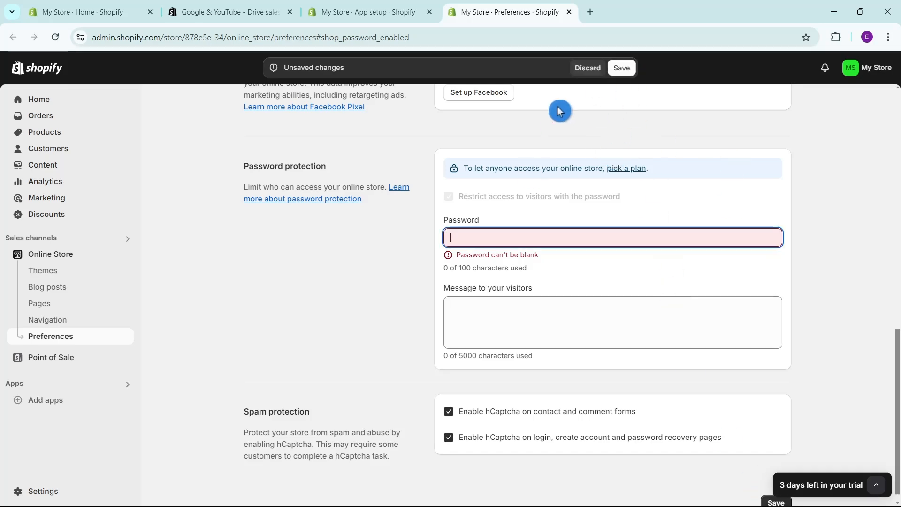
# Step: Reload the Google & YouTube app setup again and recheck the store requirements progress
pyautogui.click(356, 10)
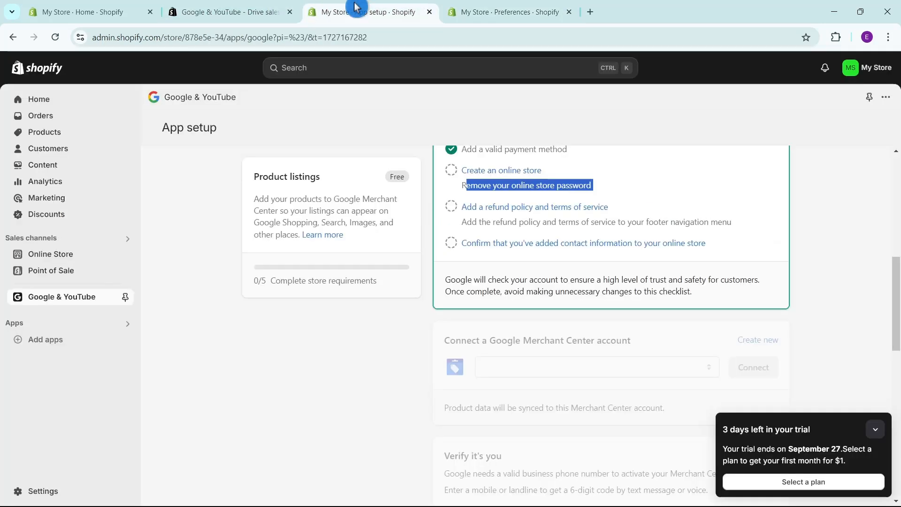
pyautogui.click(441, 34)
pyautogui.press('Return')
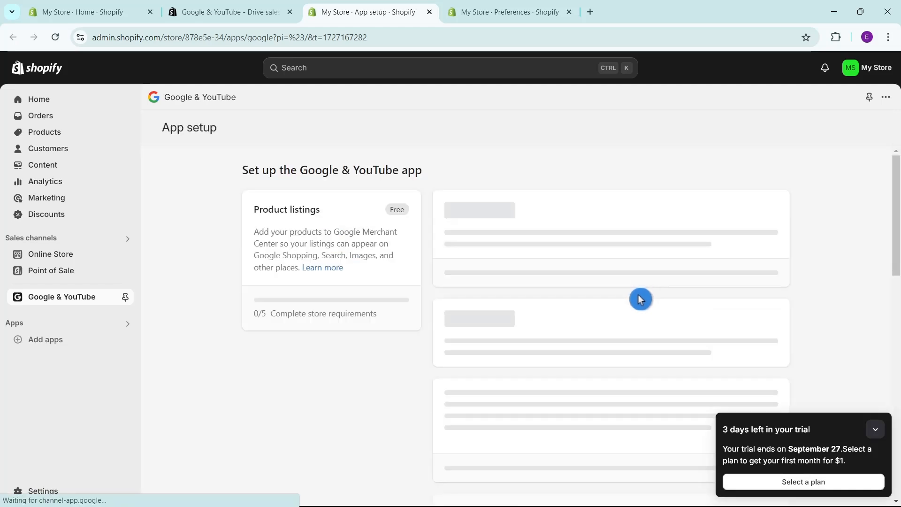
pyautogui.scroll(-5, 613, 302)
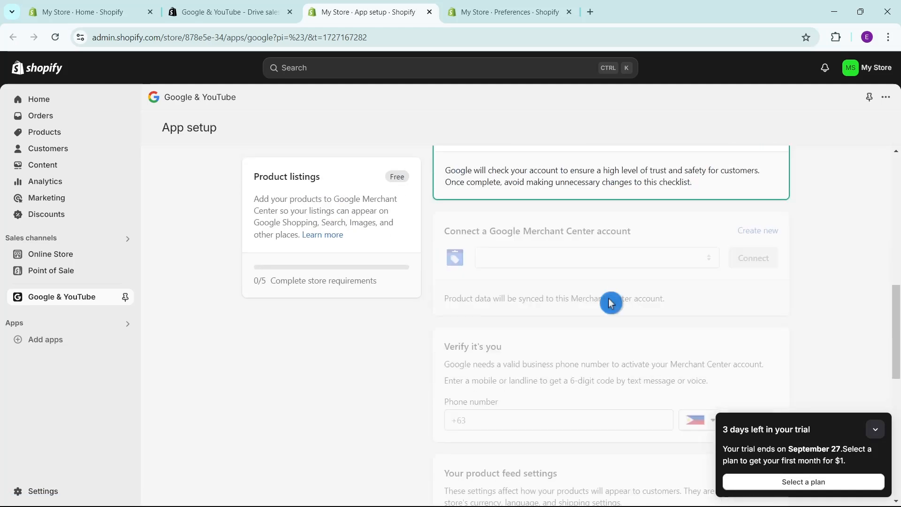
# Step: Examine the password protection section in the online store preferences and the trial plan notice
pyautogui.click(516, 12)
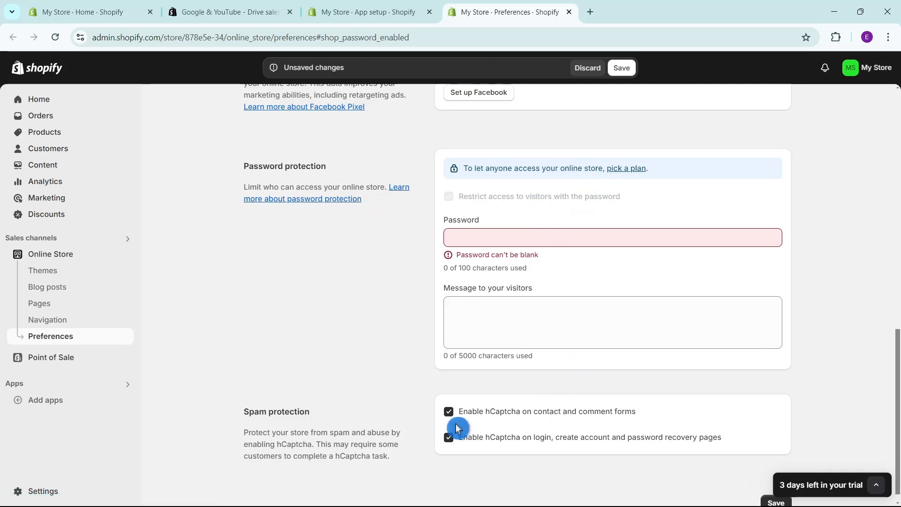
pyautogui.click(510, 326)
pyautogui.click(520, 241)
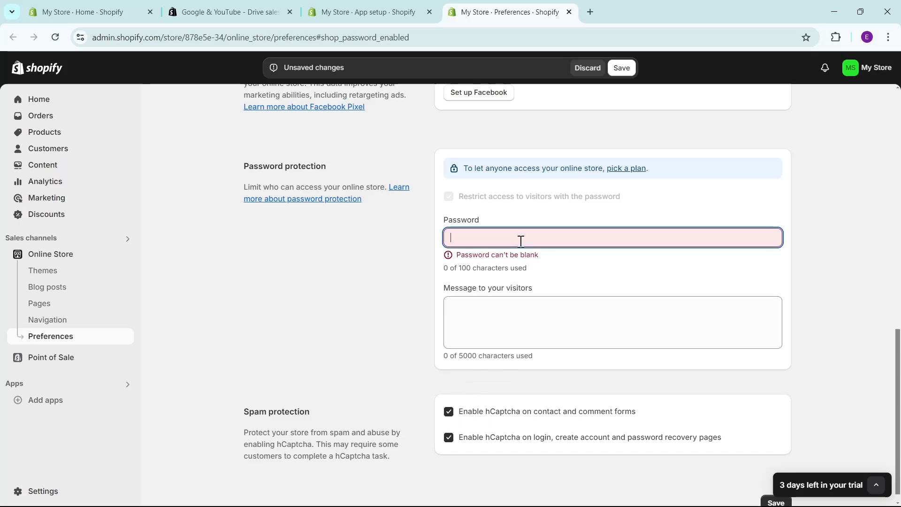
pyautogui.click(876, 484)
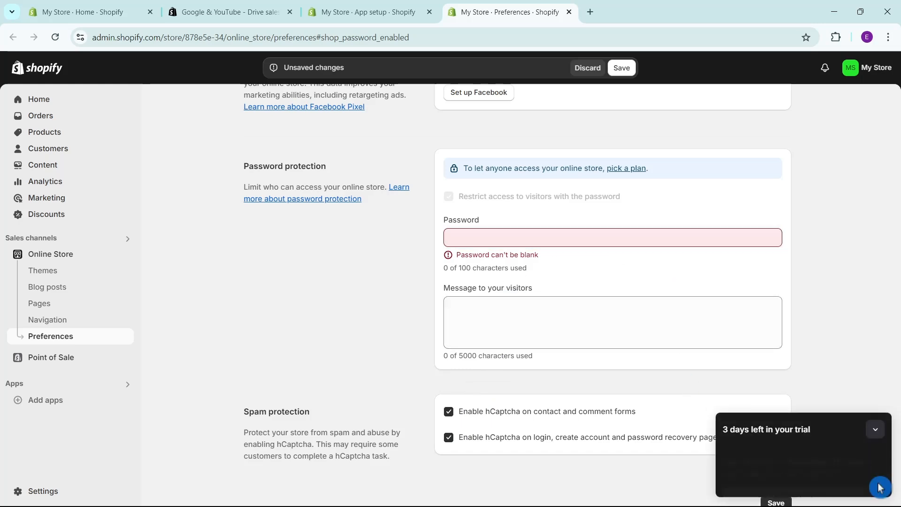
pyautogui.click(863, 417)
pyautogui.click(546, 310)
pyautogui.scroll(8, 666, 350)
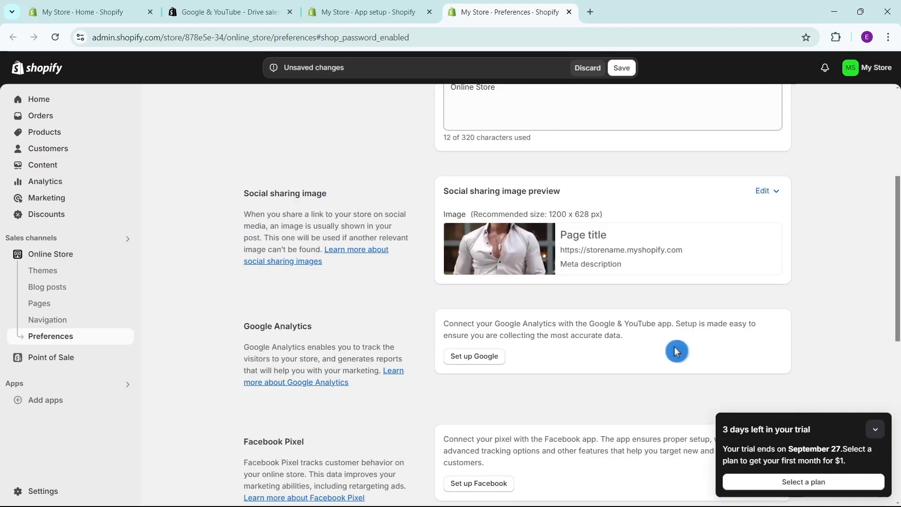
pyautogui.scroll(-8, 639, 345)
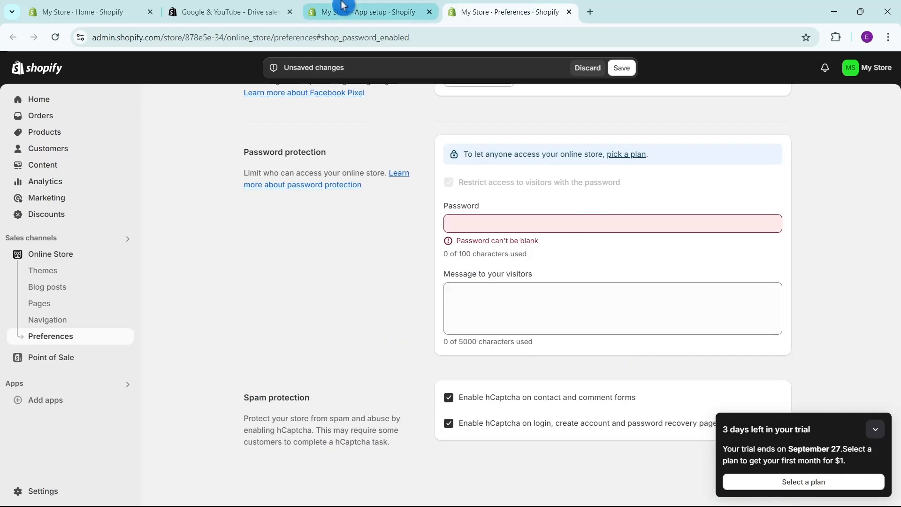
pyautogui.click(368, 12)
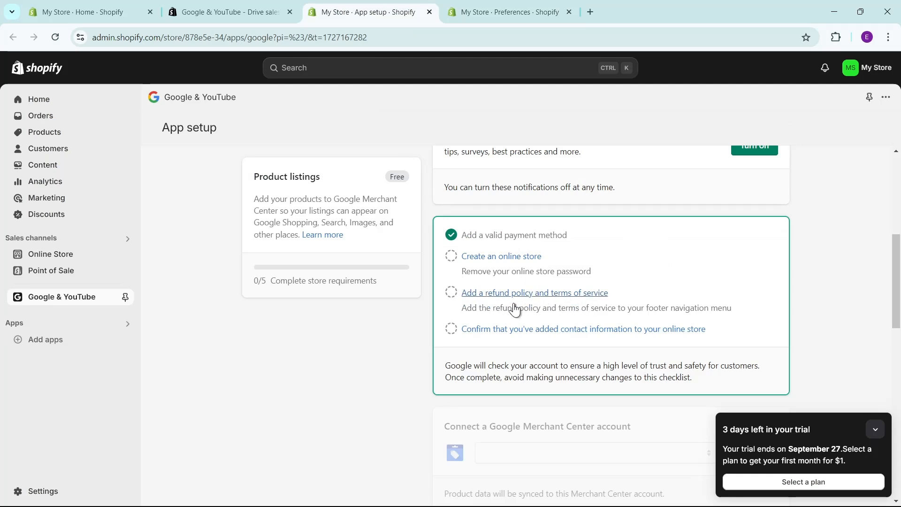
pyautogui.moveTo(463, 312); pyautogui.dragTo(635, 310)
pyautogui.click(501, 349)
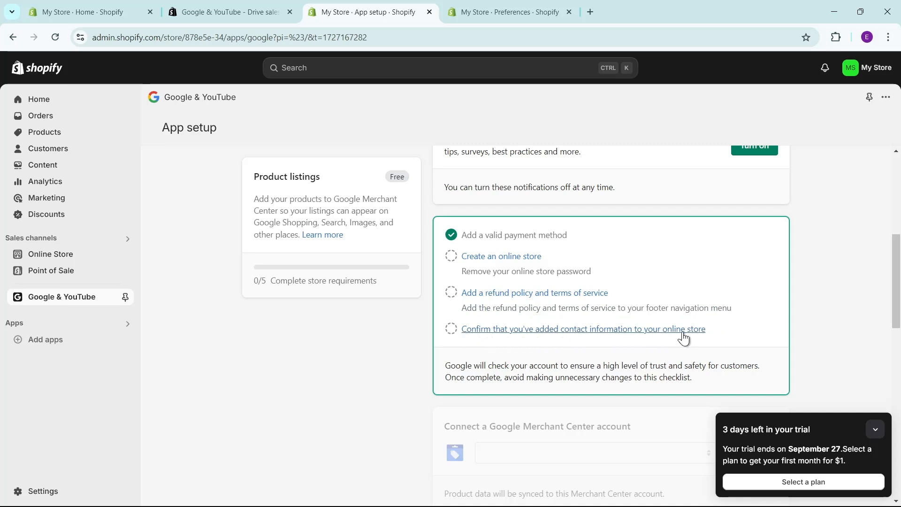
pyautogui.scroll(-4, 683, 368)
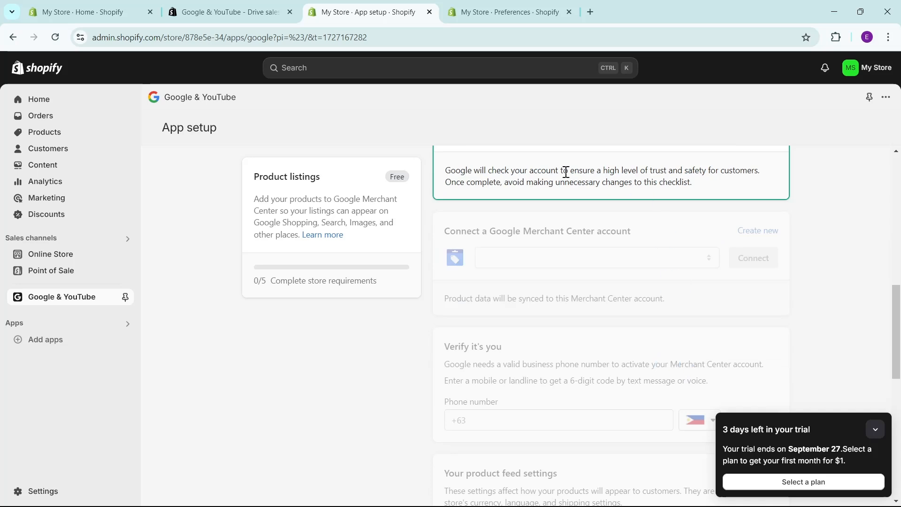
pyautogui.click(449, 165)
pyautogui.moveTo(467, 169); pyautogui.dragTo(704, 181)
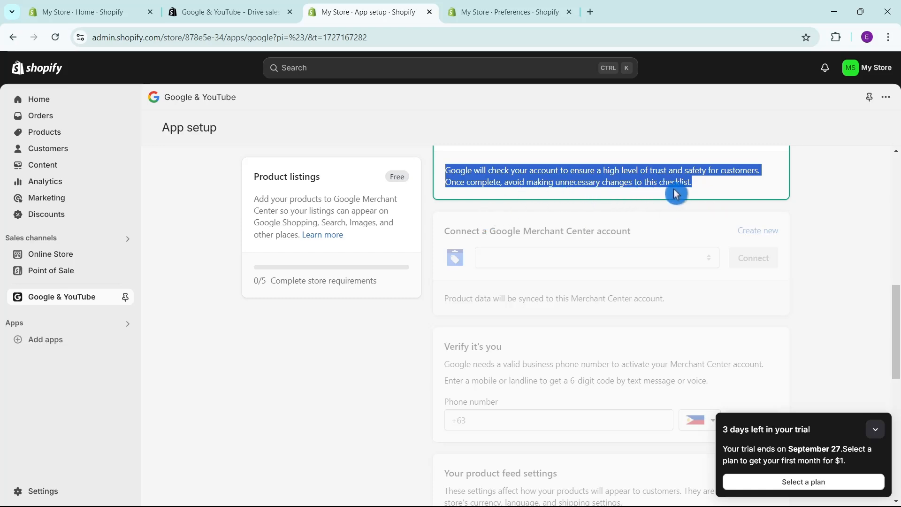
pyautogui.scroll(4, 675, 261)
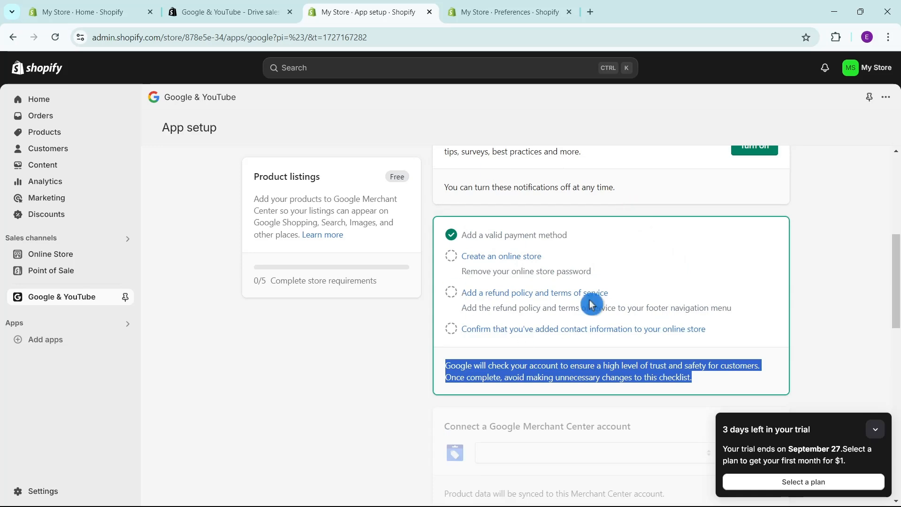
pyautogui.click(473, 235)
pyautogui.moveTo(472, 236); pyautogui.dragTo(717, 334)
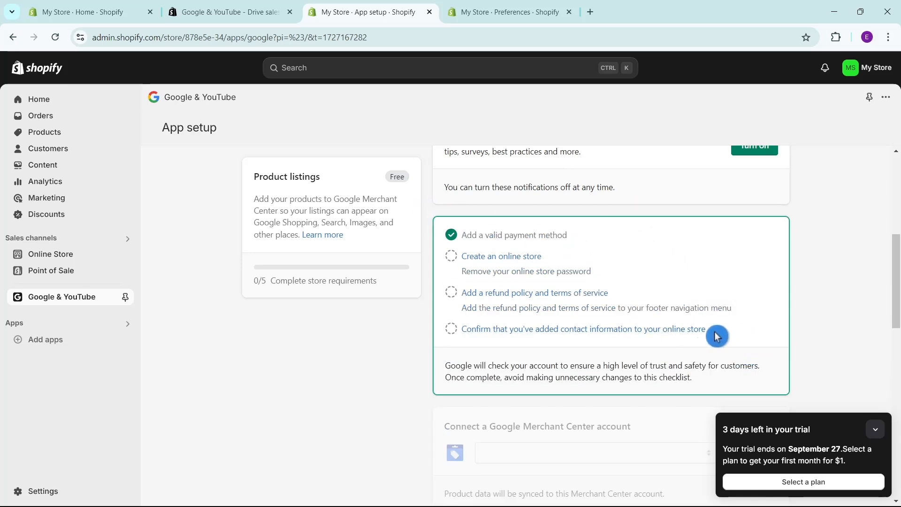
# Step: Look through the remaining setup sections: Merchant Center account, phone verification, product feed settings, conversion tracking and terms and conditions
pyautogui.scroll(-4, 706, 337)
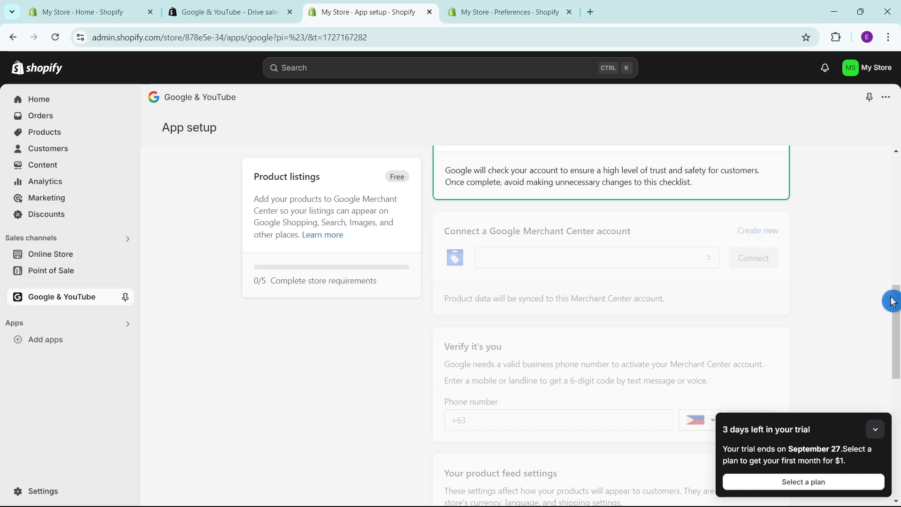
pyautogui.scroll(-3, 891, 370)
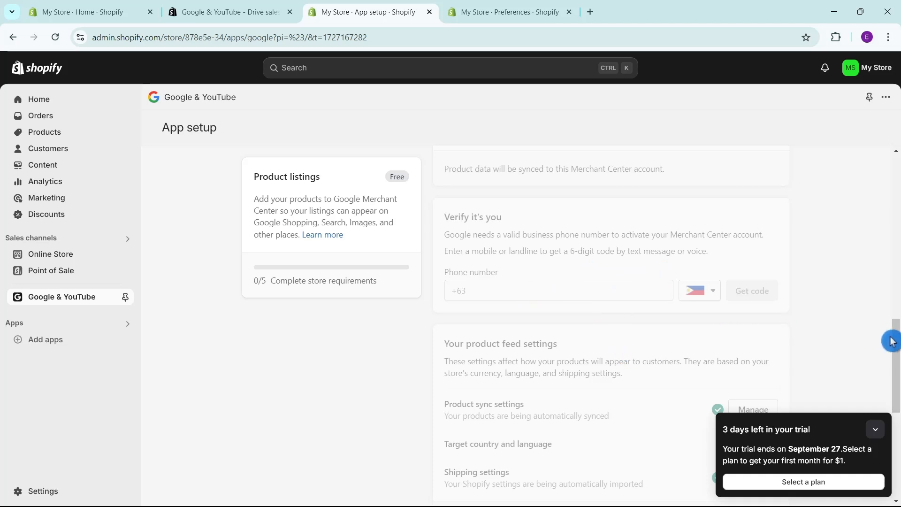
pyautogui.moveTo(896, 338); pyautogui.dragTo(897, 384)
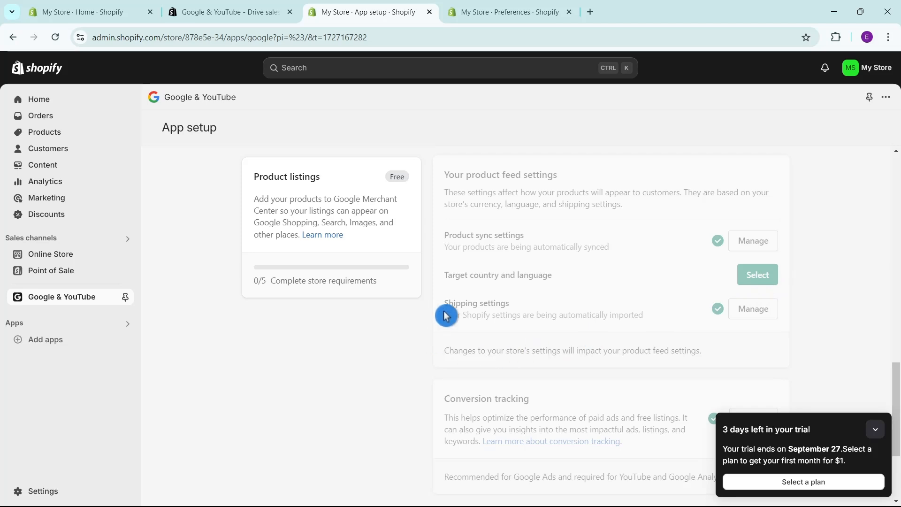
pyautogui.moveTo(895, 381); pyautogui.dragTo(886, 418)
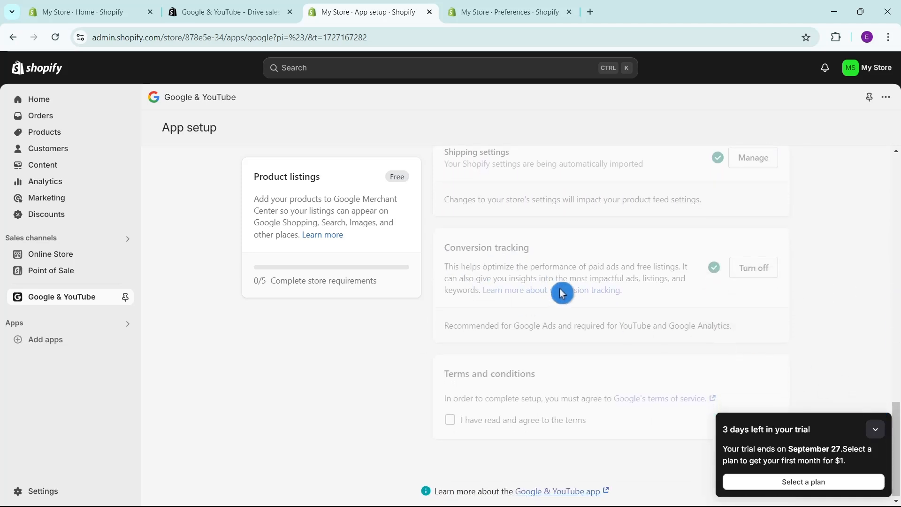
pyautogui.scroll(-1, 715, 346)
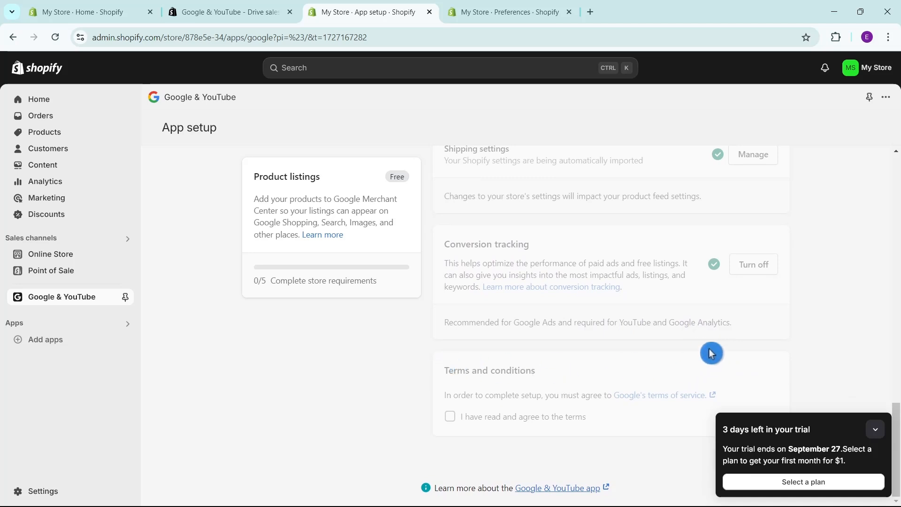
# Step: Collapse the trial plan notice and show the Google & YouTube app's management, support and uninstall options
pyautogui.click(875, 429)
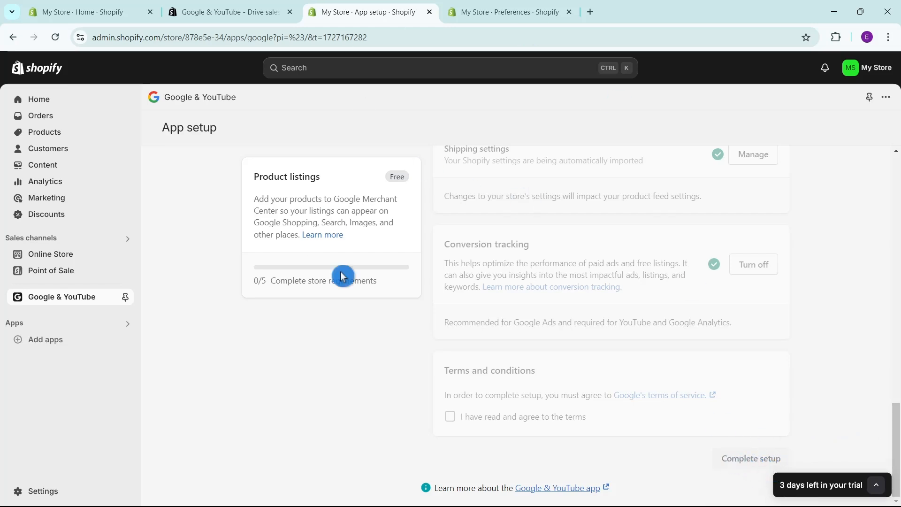
pyautogui.scroll(15, 364, 361)
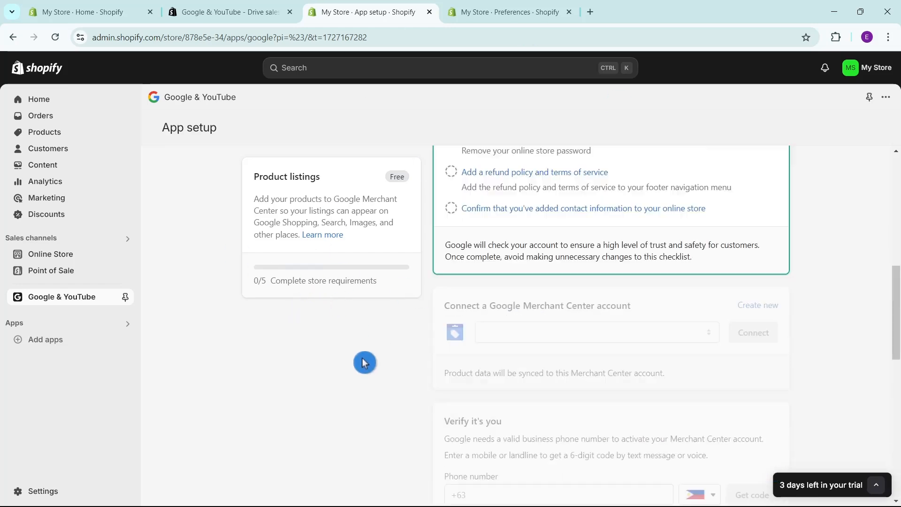
pyautogui.click(887, 98)
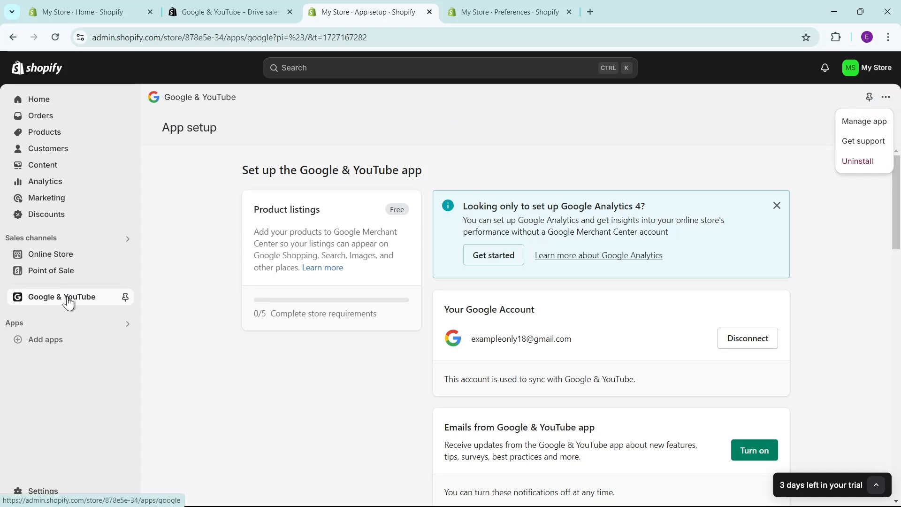
# Step: Read the product listings information on free product listings and the Google Shopping tab, and close it
pyautogui.click(313, 268)
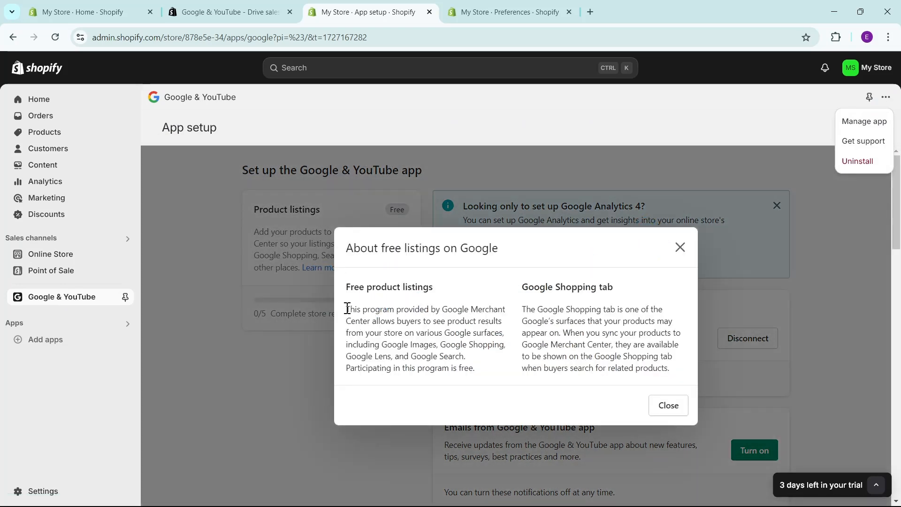
pyautogui.moveTo(347, 308); pyautogui.dragTo(491, 388)
pyautogui.click(463, 392)
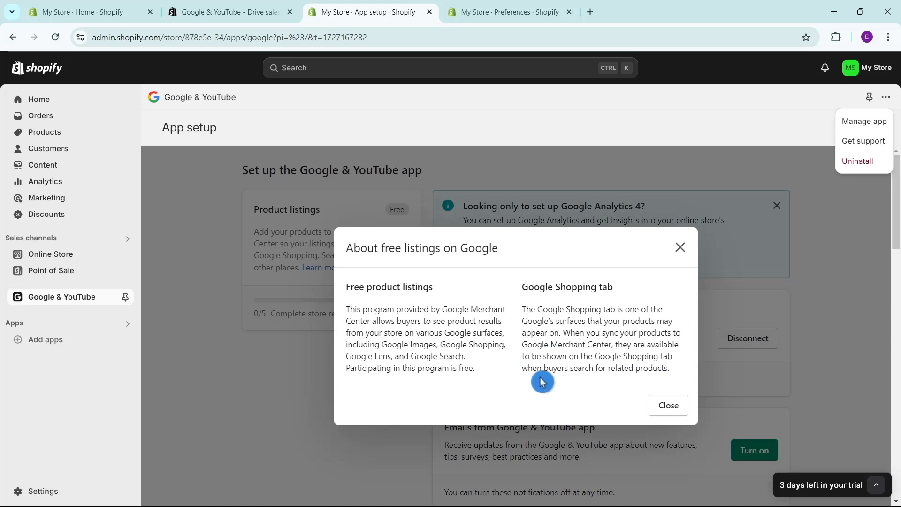
pyautogui.click(671, 410)
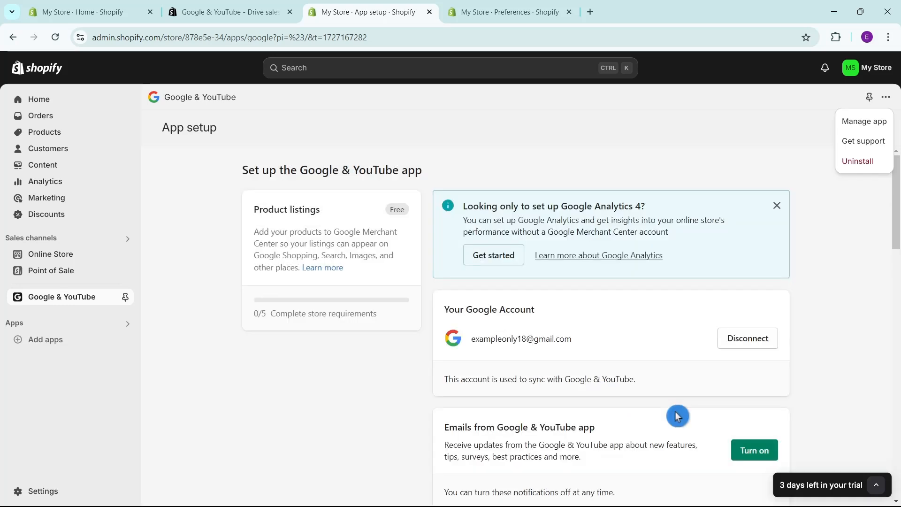
# Step: Open the Google & YouTube app help link at the end of the app setup page
pyautogui.scroll(-6, 766, 356)
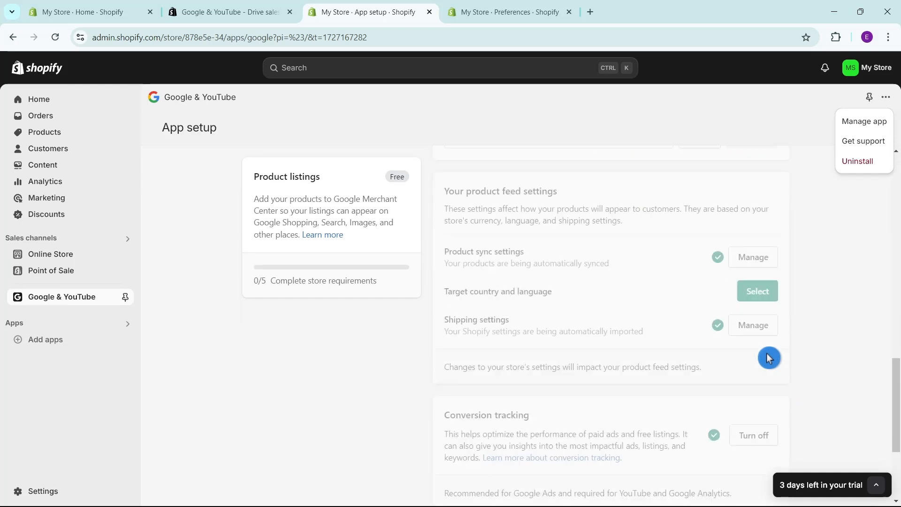
pyautogui.scroll(-3, 769, 358)
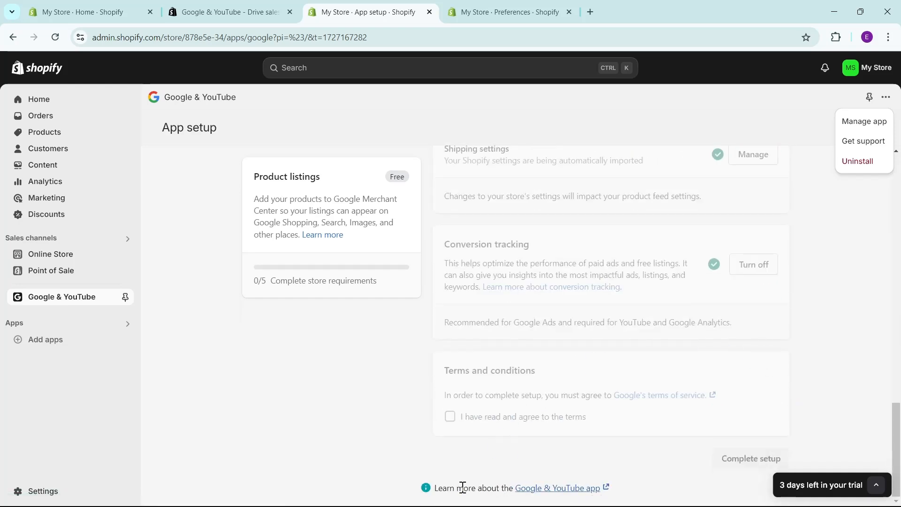
pyautogui.click(559, 490)
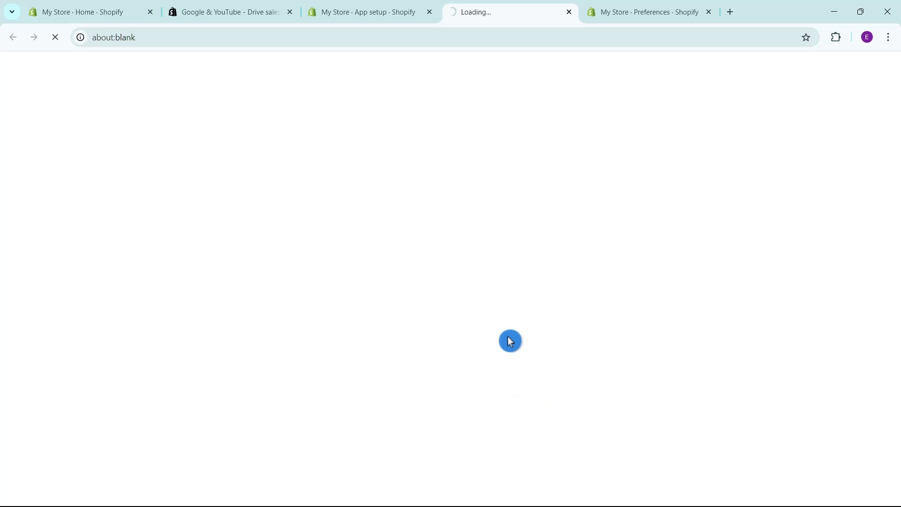
# Step: Close the online store preferences page without saving its changes and look over the topic categories in the Shopify Help Center
pyautogui.click(709, 11)
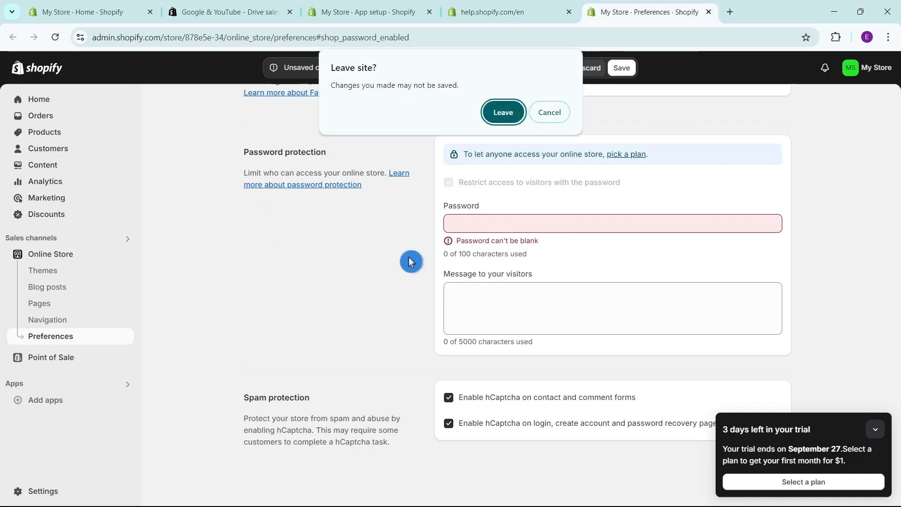
pyautogui.click(503, 112)
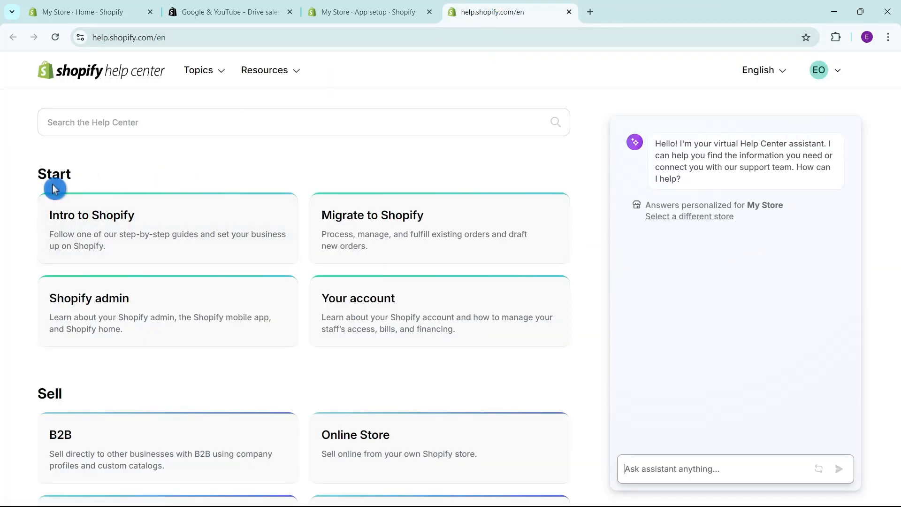
pyautogui.scroll(-10, 336, 369)
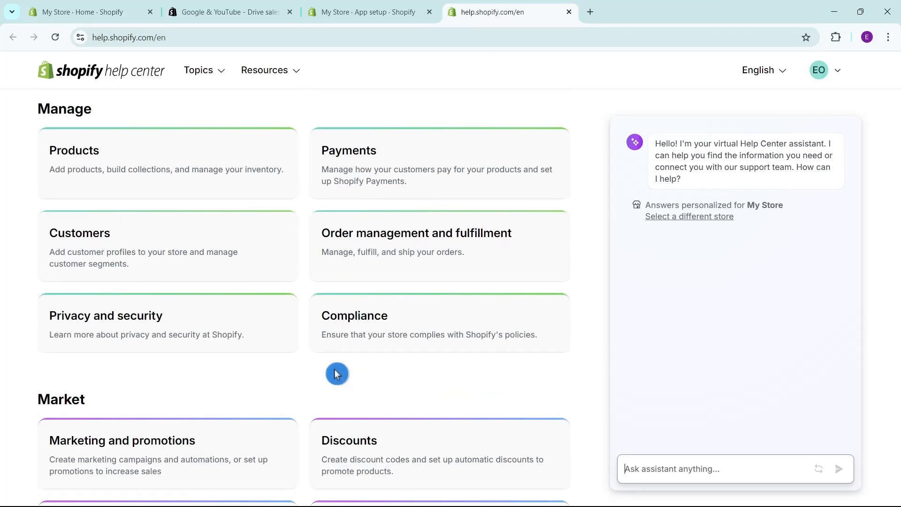
pyautogui.scroll(10, 337, 375)
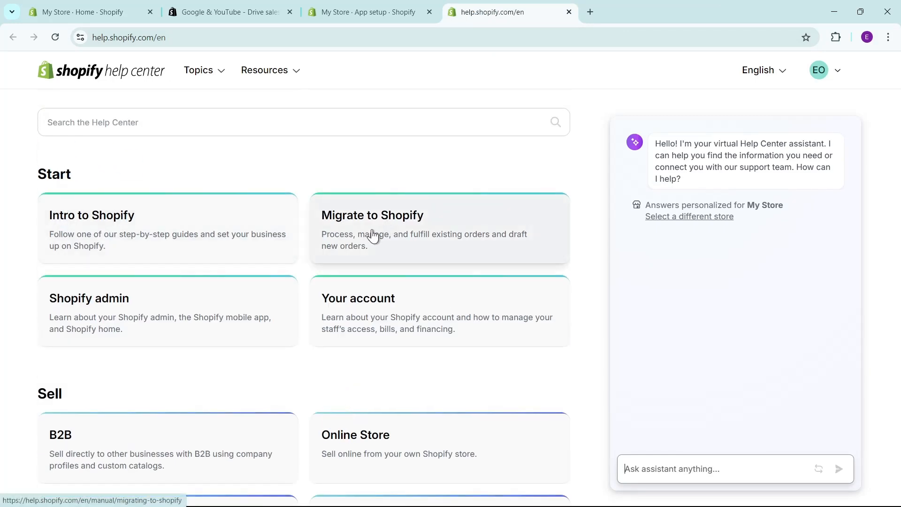